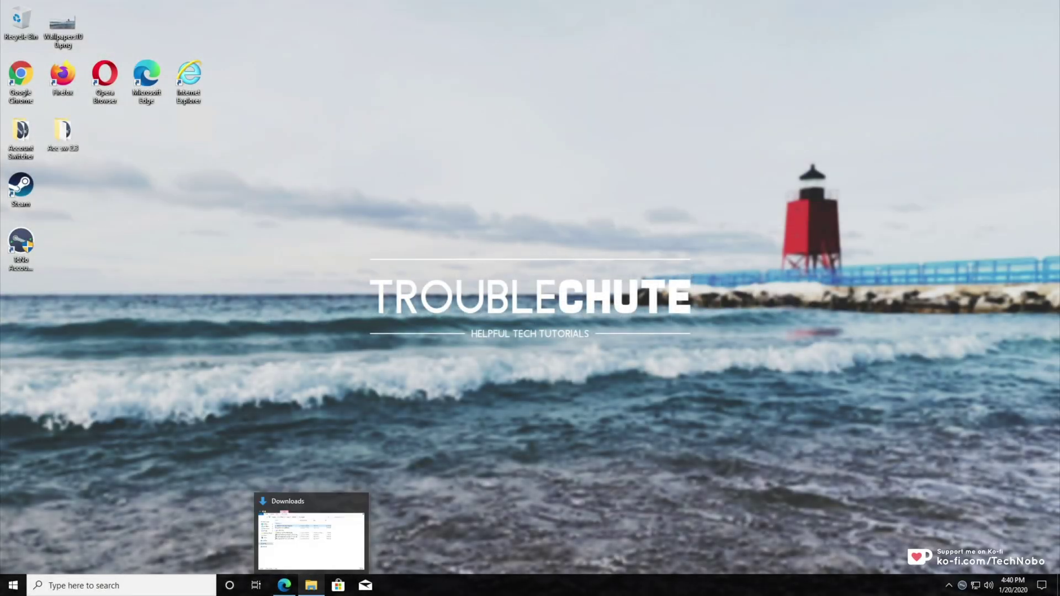
Restore the Downloads folder window showing jellyfish-3-mbps-hd-hevc.mkv.
{"action": "left_click", "coordinate": [312, 585]}
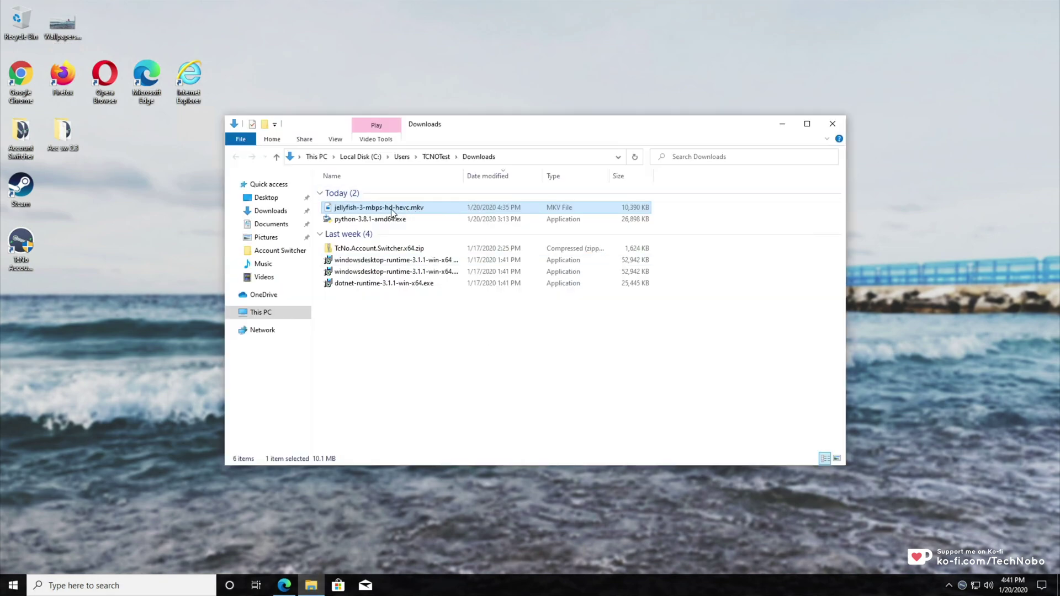
Try playing jellyfish-3-mbps-hd-hevc.mkv in Movies & TV, read the 0xc00d5212 error, and close the app.
{"action": "double_click", "coordinate": [422, 208]}
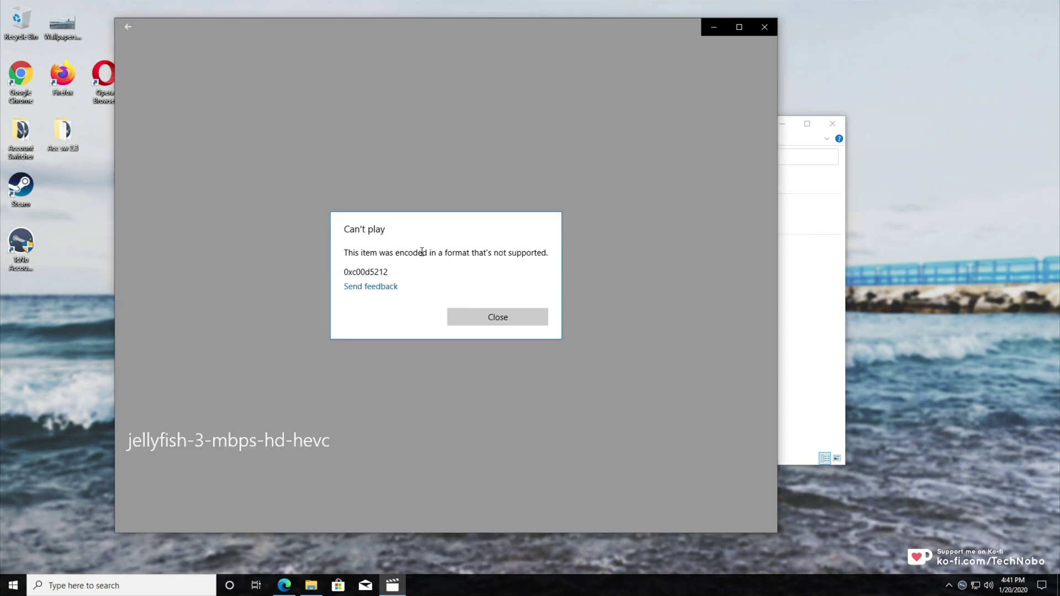
{"action": "left_click_drag", "start_coordinate": [344, 229], "coordinate": [520, 254]}
{"action": "left_click", "coordinate": [370, 250]}
{"action": "double_click", "coordinate": [352, 252]}
{"action": "left_click", "coordinate": [411, 255]}
{"action": "left_click", "coordinate": [519, 254]}
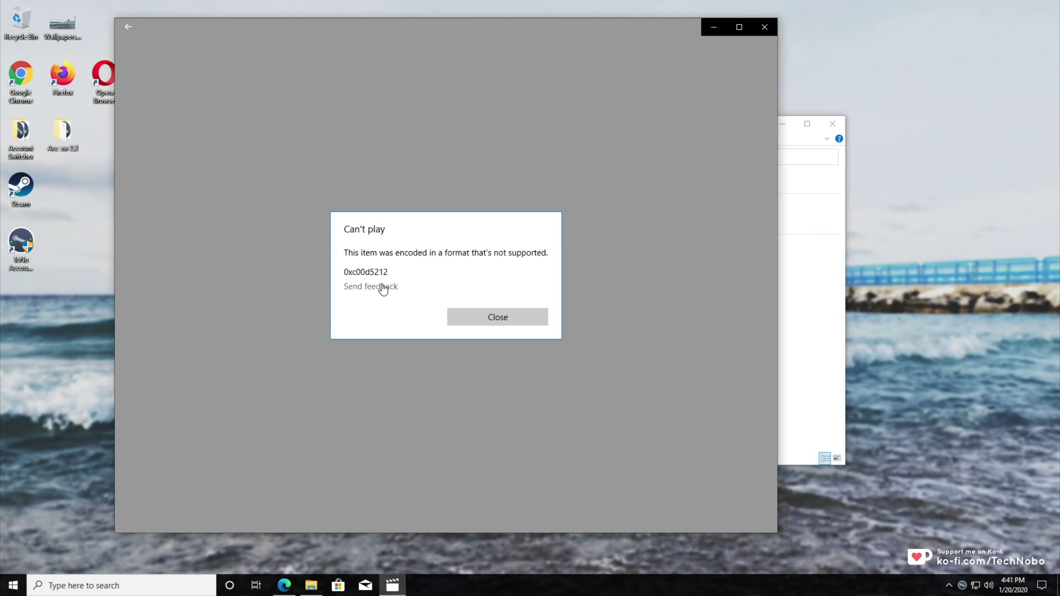
{"action": "left_click", "coordinate": [523, 313]}
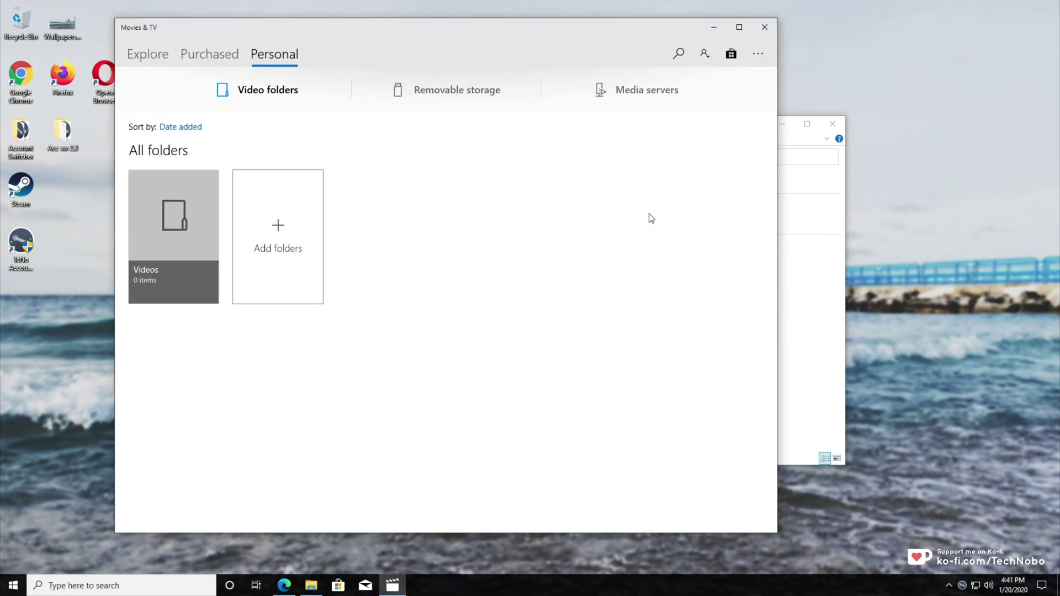
{"action": "left_click", "coordinate": [761, 29]}
Open the MKV with Windows Media Player, dismiss its codec error, then minimize Downloads.
{"action": "right_click", "coordinate": [403, 209]}
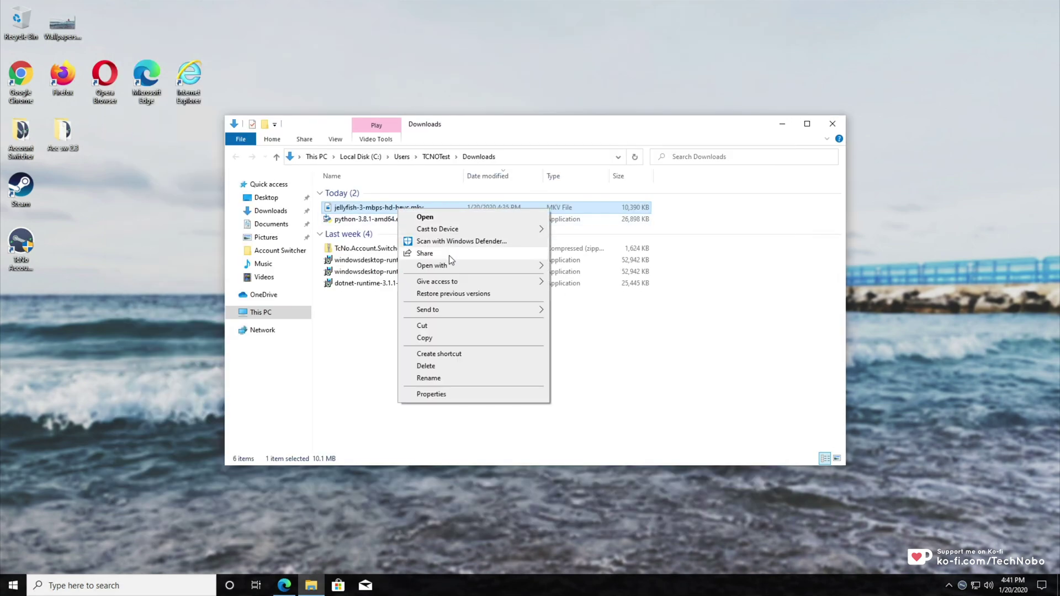
{"action": "mouse_move", "coordinate": [448, 266]}
{"action": "left_click", "coordinate": [599, 290]}
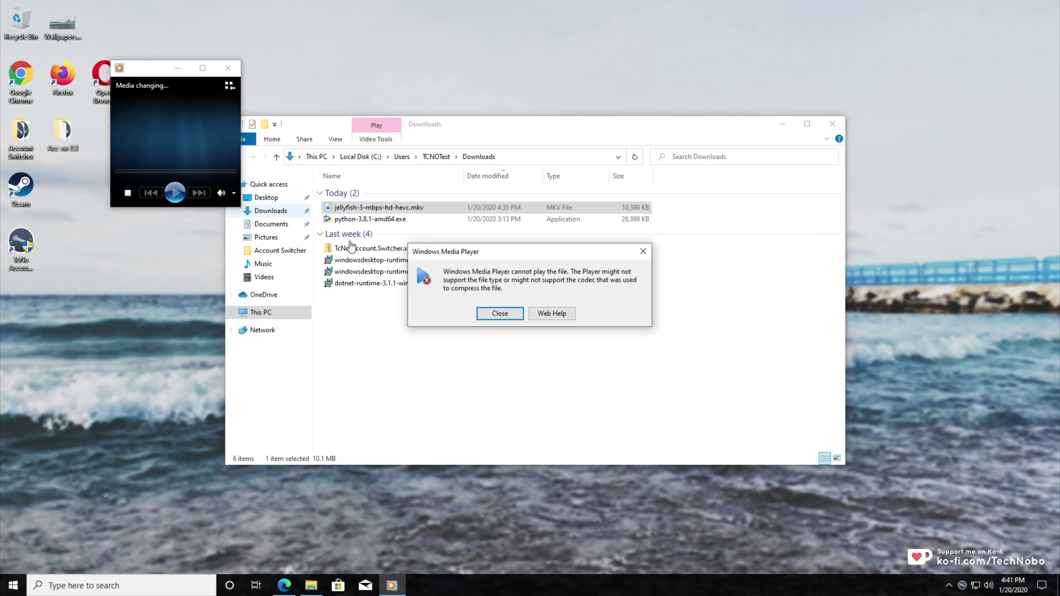
{"action": "left_click", "coordinate": [506, 316]}
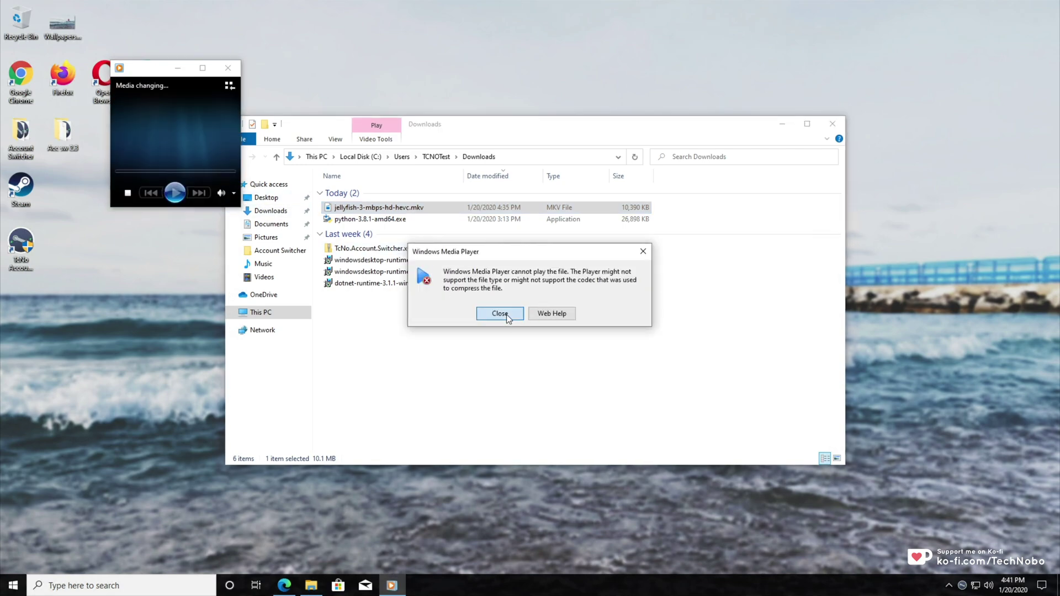
{"action": "left_click", "coordinate": [775, 125]}
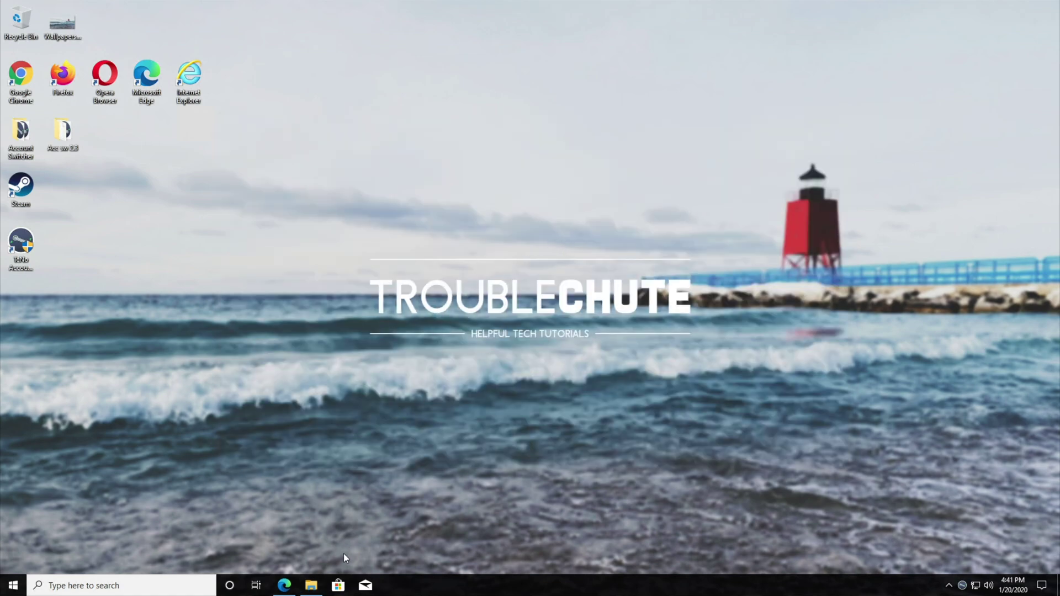
Search Microsoft Store for 'hevc' and open the $0.99 HEVC Video Extensions page.
{"action": "left_click", "coordinate": [338, 584]}
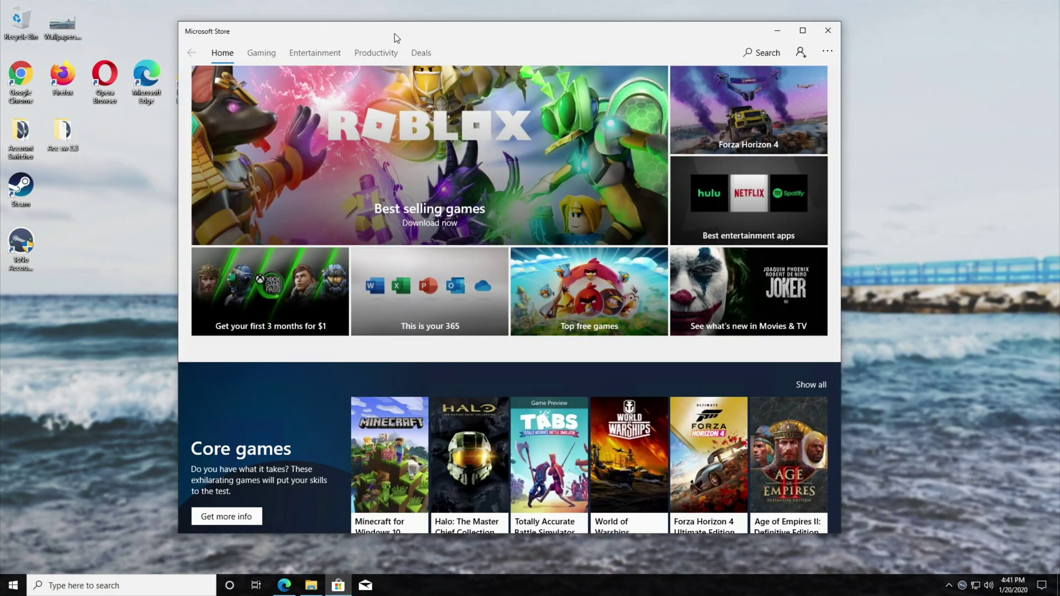
{"action": "left_click", "coordinate": [760, 52]}
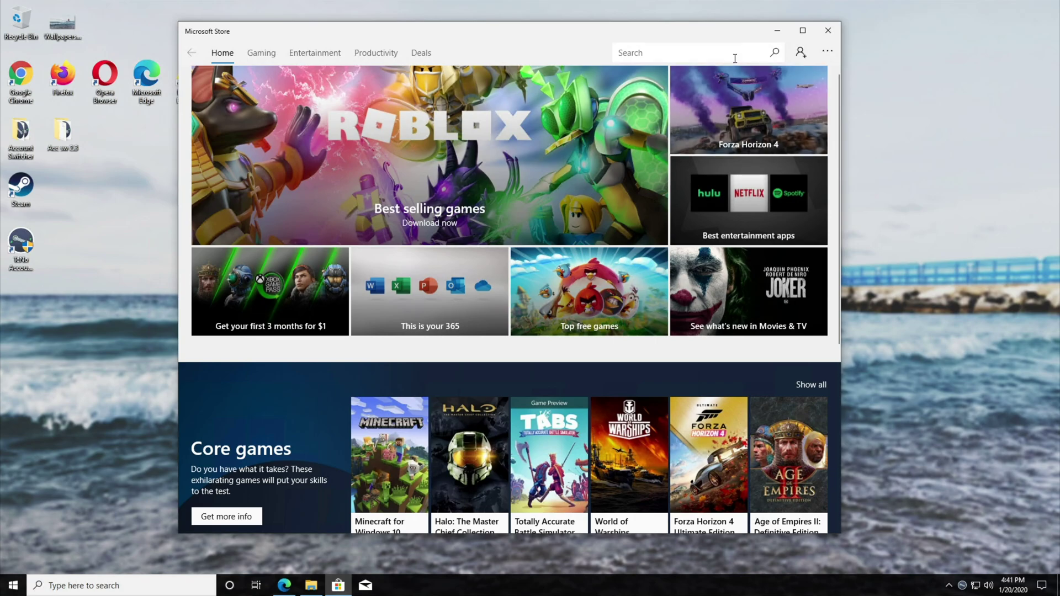
{"action": "type", "text": "head"}
{"action": "key", "text": "Return"}
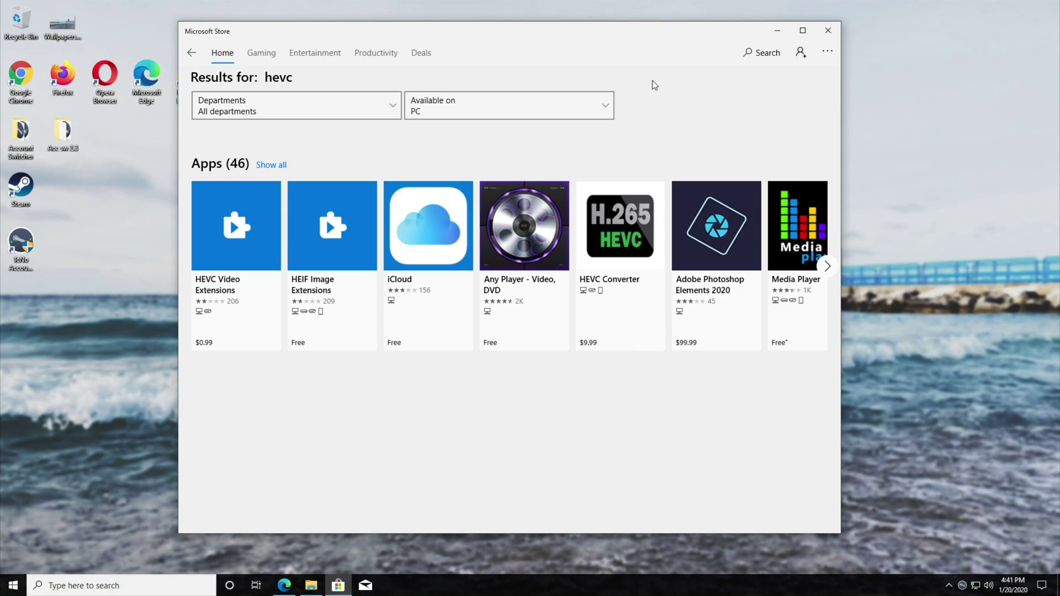
{"action": "left_click", "coordinate": [253, 255]}
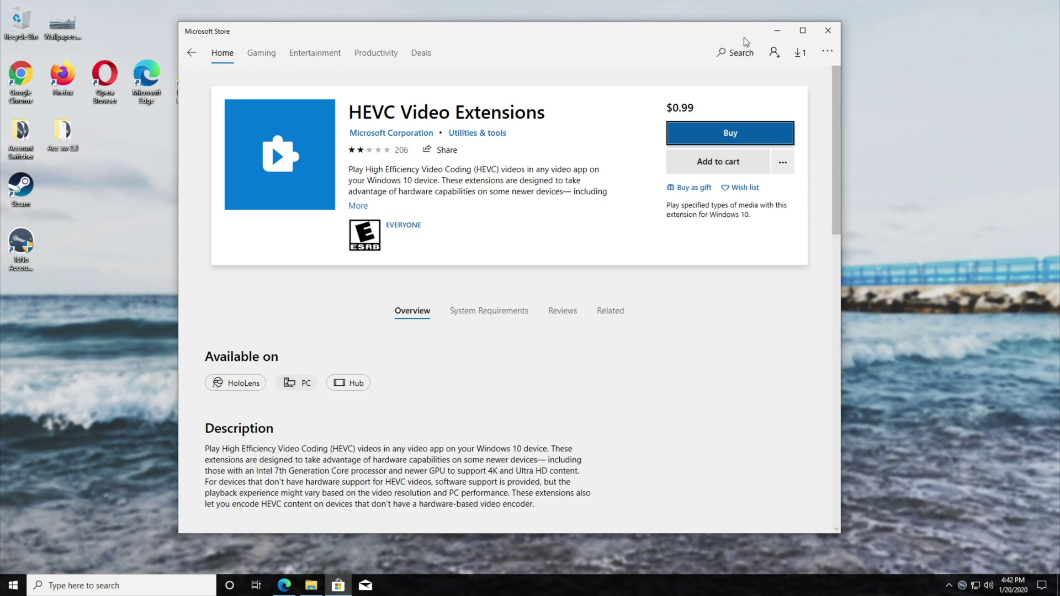
Minimize the Store, then restore it to the HEVC Video Extensions page.
{"action": "left_click", "coordinate": [776, 30]}
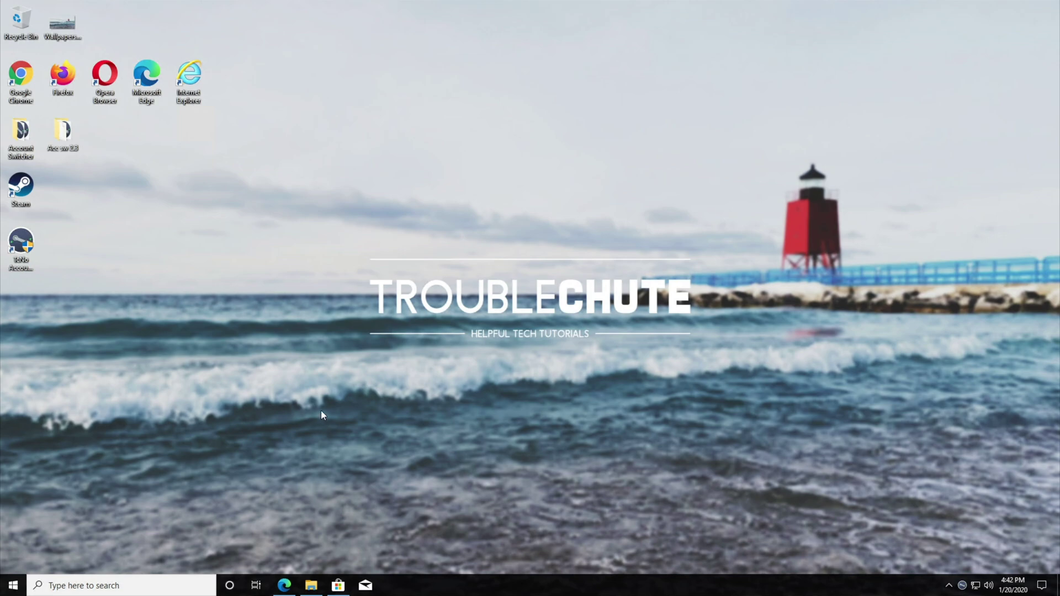
{"action": "left_click", "coordinate": [338, 585]}
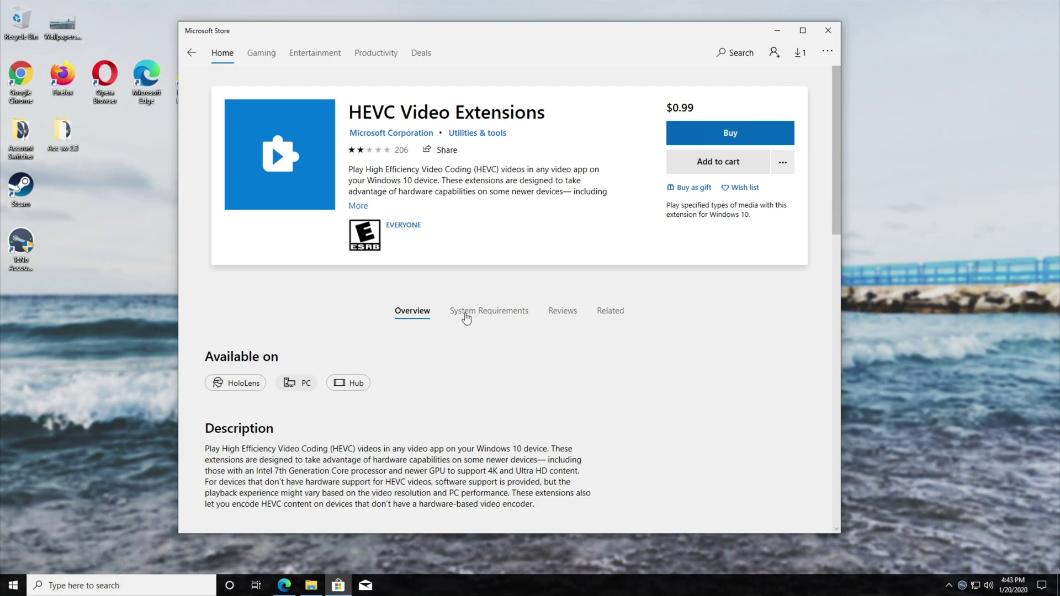
Show the HEVC Video Extensions reviews (1.9 average), scroll through them and back up.
{"action": "left_click", "coordinate": [558, 314]}
{"action": "scroll", "coordinate": [556, 322], "scroll_direction": "down", "scroll_amount": 15}
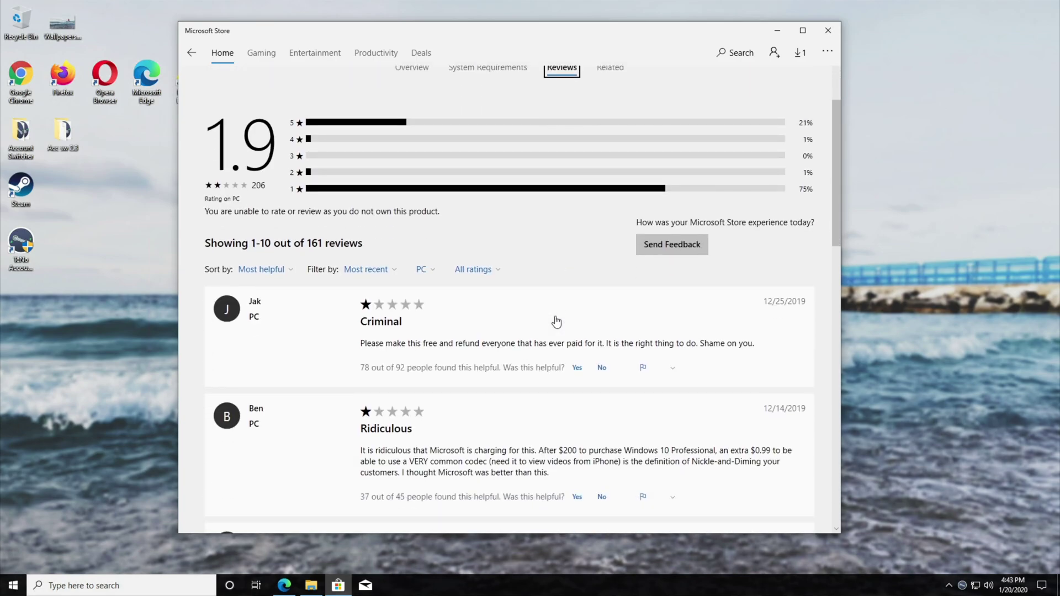
{"action": "scroll", "coordinate": [558, 321], "scroll_direction": "up", "scroll_amount": 15}
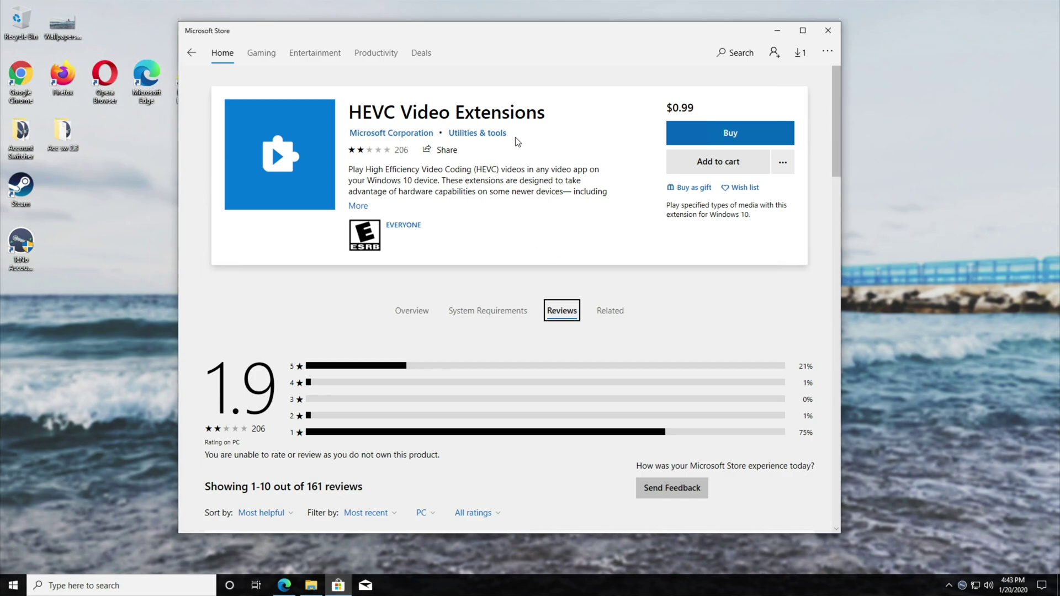
{"action": "left_click_drag", "start_coordinate": [720, 33], "coordinate": [723, 33]}
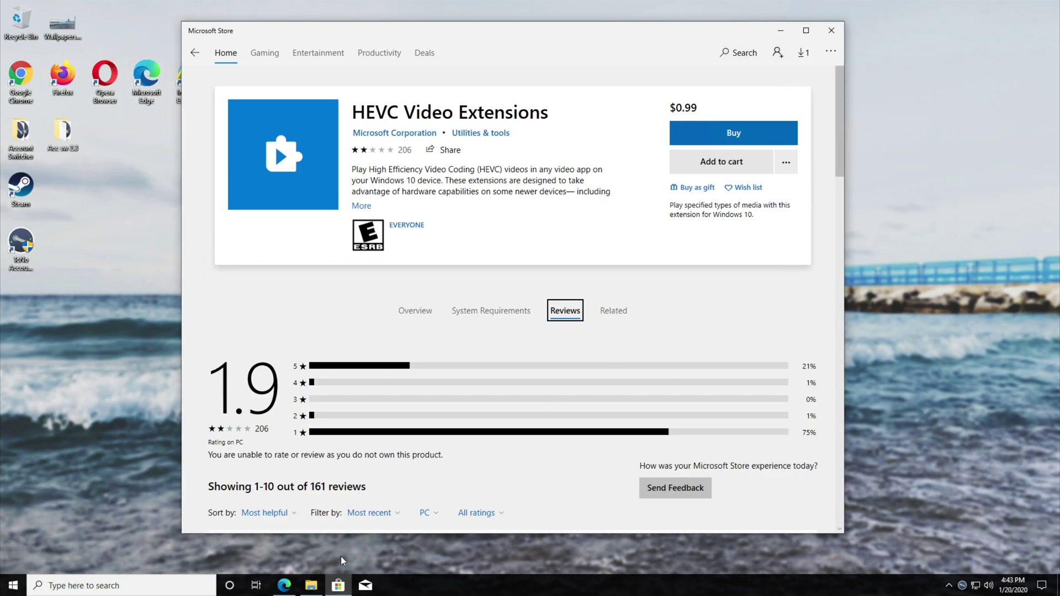
{"action": "mouse_move", "coordinate": [284, 586]}
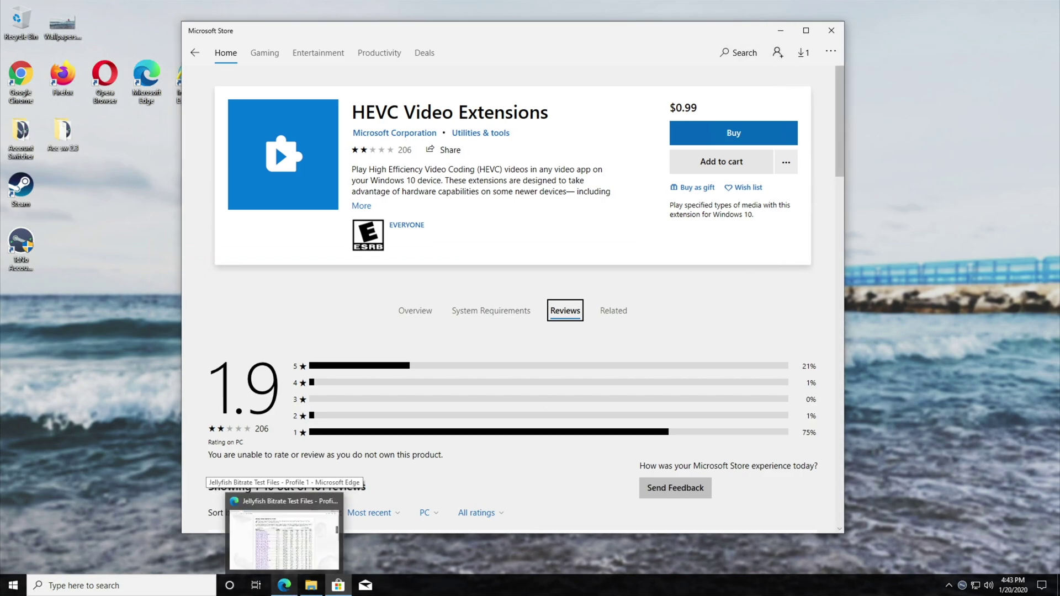
From the Jellyfish Bitrate Test Files page in Edge, open bit.ly/freehevc in a new tab.
{"action": "left_click", "coordinate": [281, 513]}
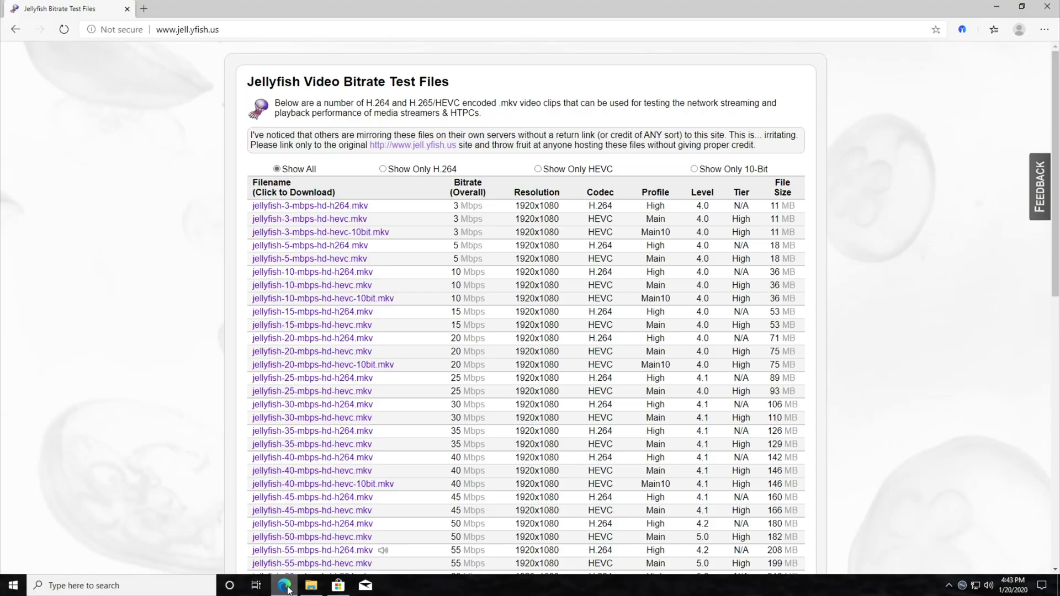
{"action": "key", "text": "ctrl+t"}
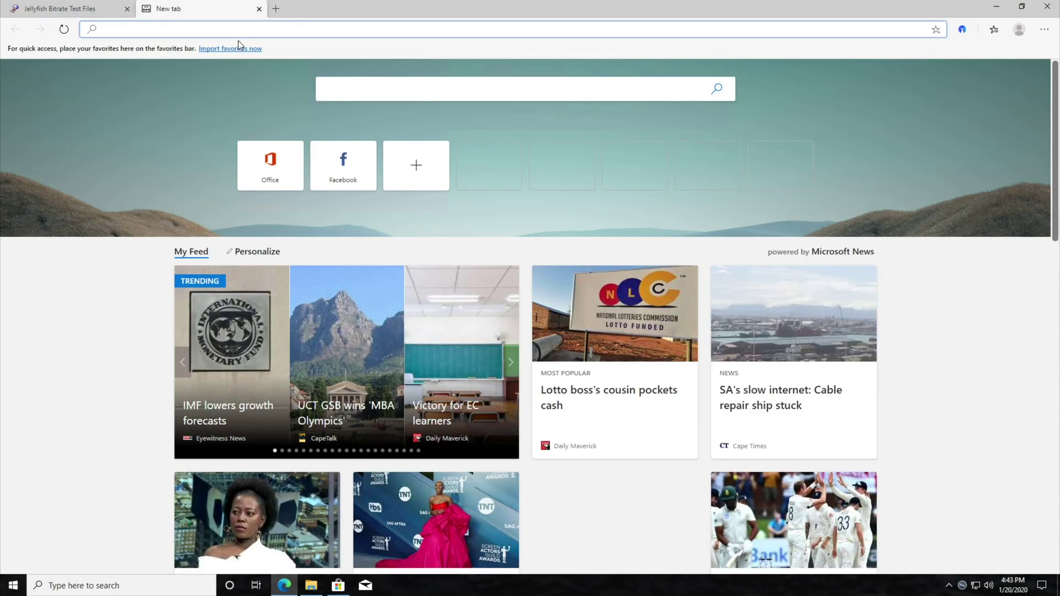
{"action": "type", "text": "bit.ly"}
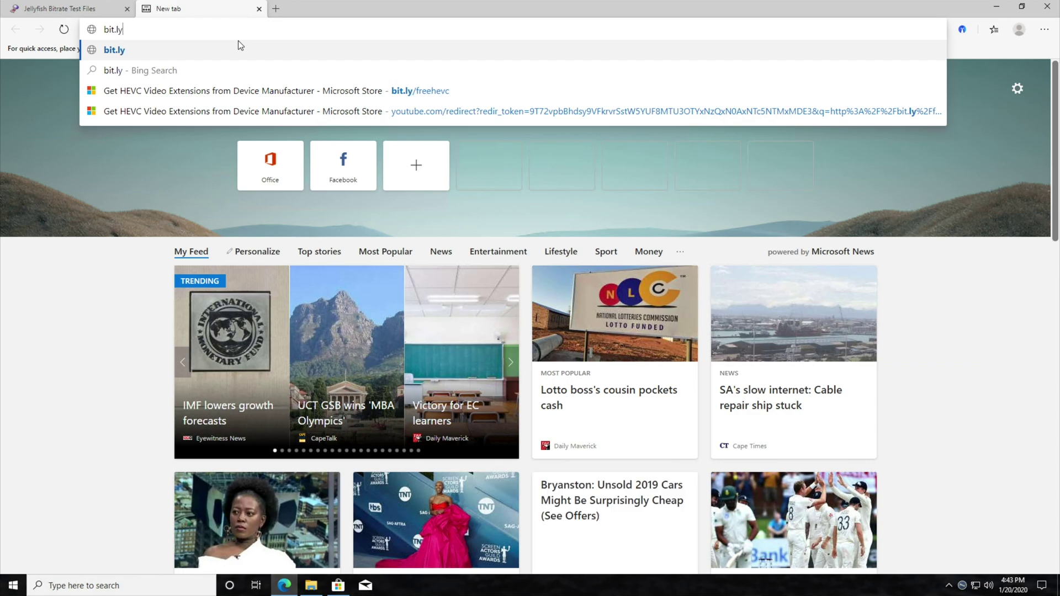
{"action": "type", "text": "/freehevc"}
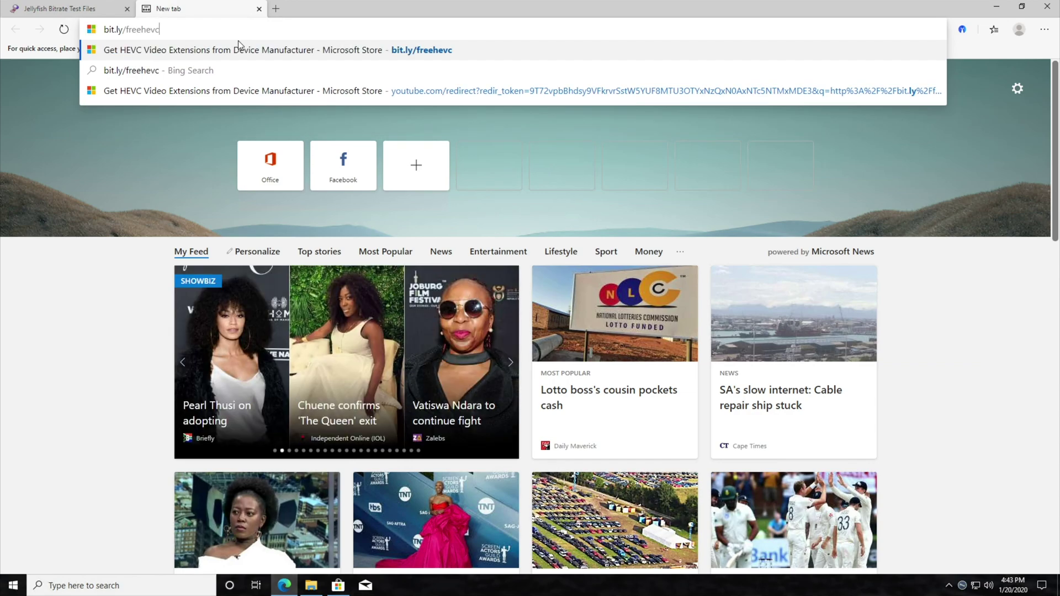
{"action": "key", "text": "Return"}
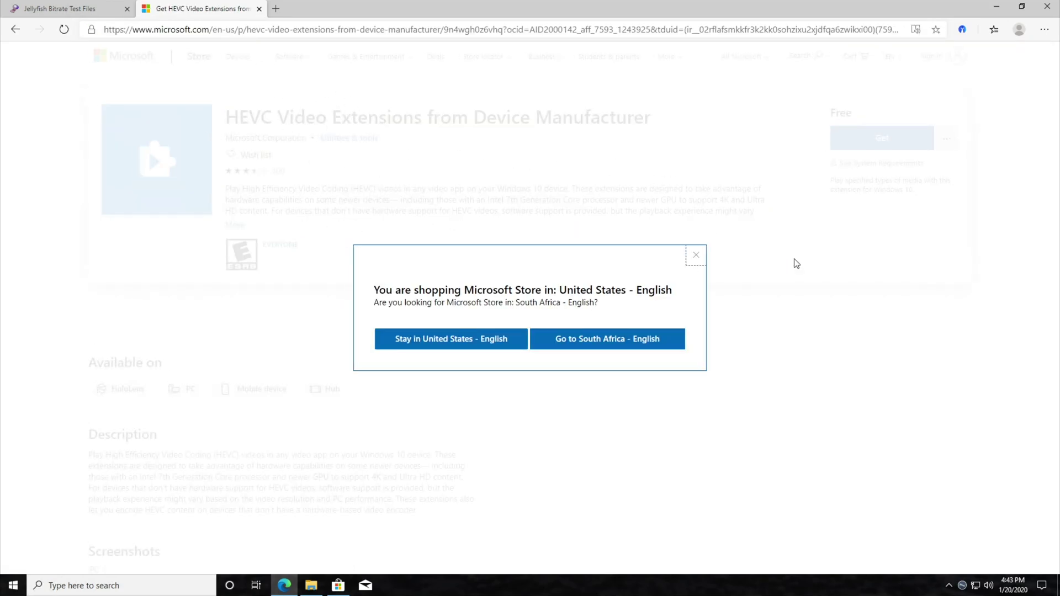
Dismiss the region prompt on the free HEVC Video Extensions from Device Manufacturer page.
{"action": "left_click", "coordinate": [696, 264]}
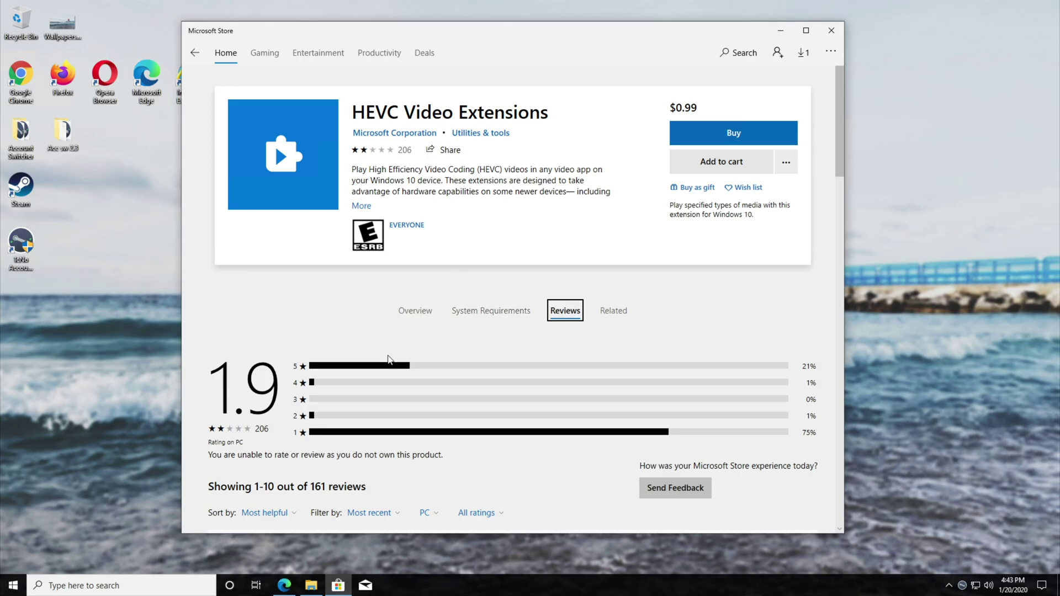
{"action": "left_click", "coordinate": [284, 585]}
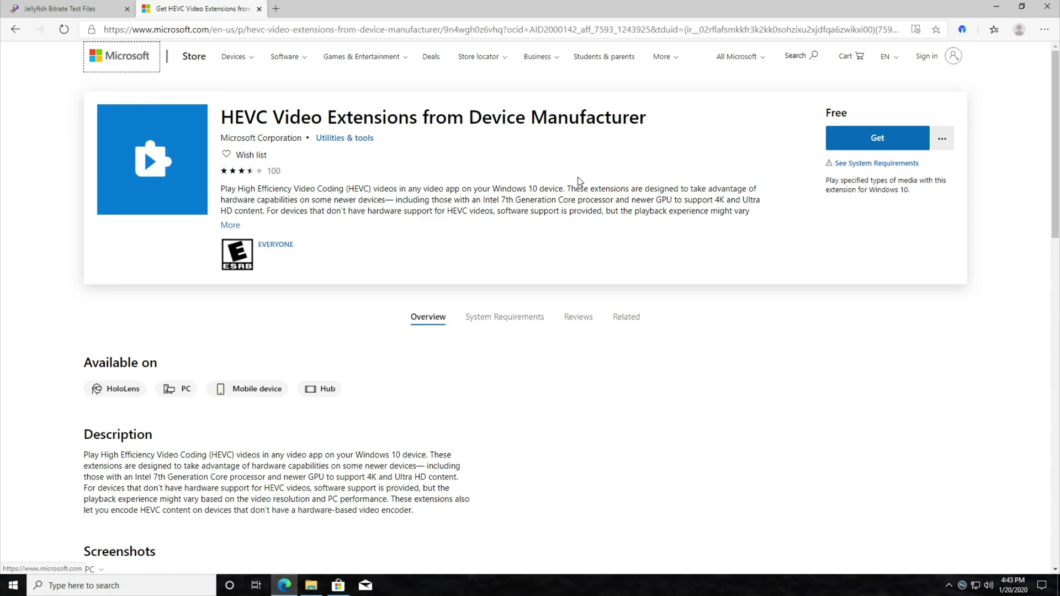
Get the free HEVC Video Extensions from Device Manufacturer in the Store app, skipping sign-in, and install it.
{"action": "left_click", "coordinate": [894, 141]}
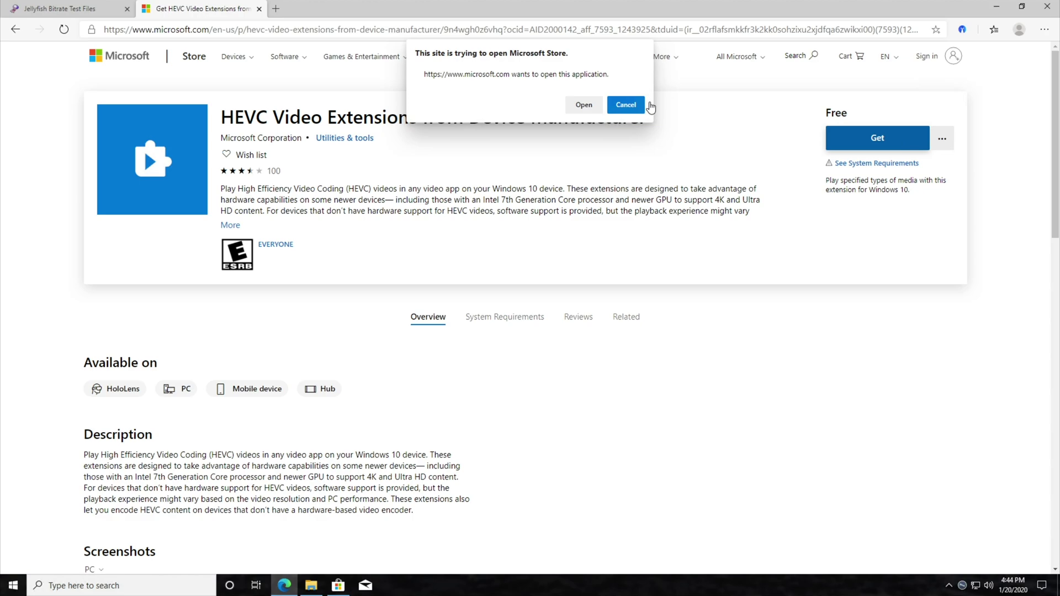
{"action": "left_click", "coordinate": [583, 104]}
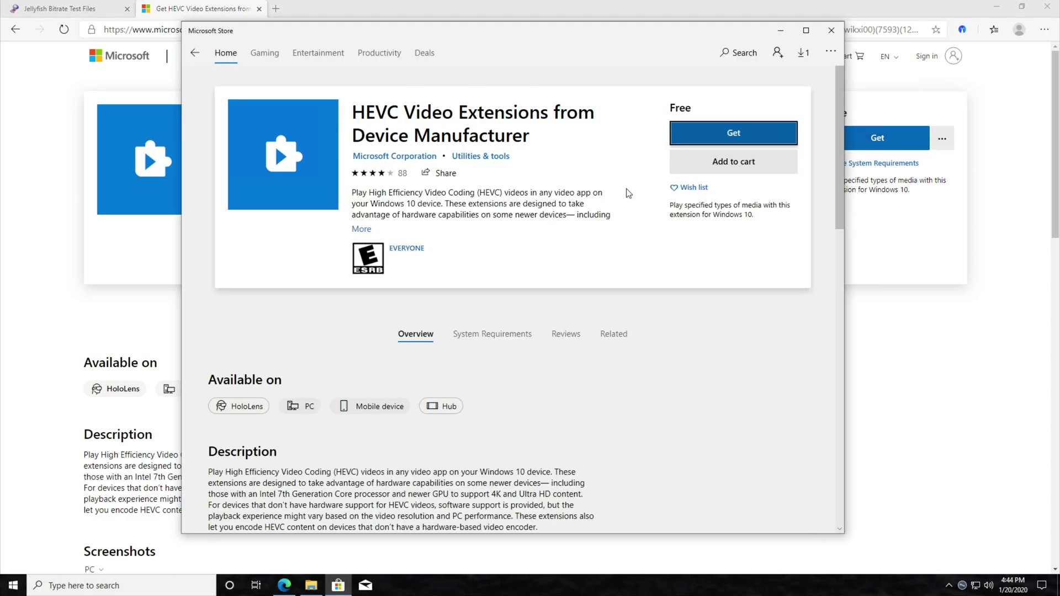
{"action": "left_click", "coordinate": [734, 135]}
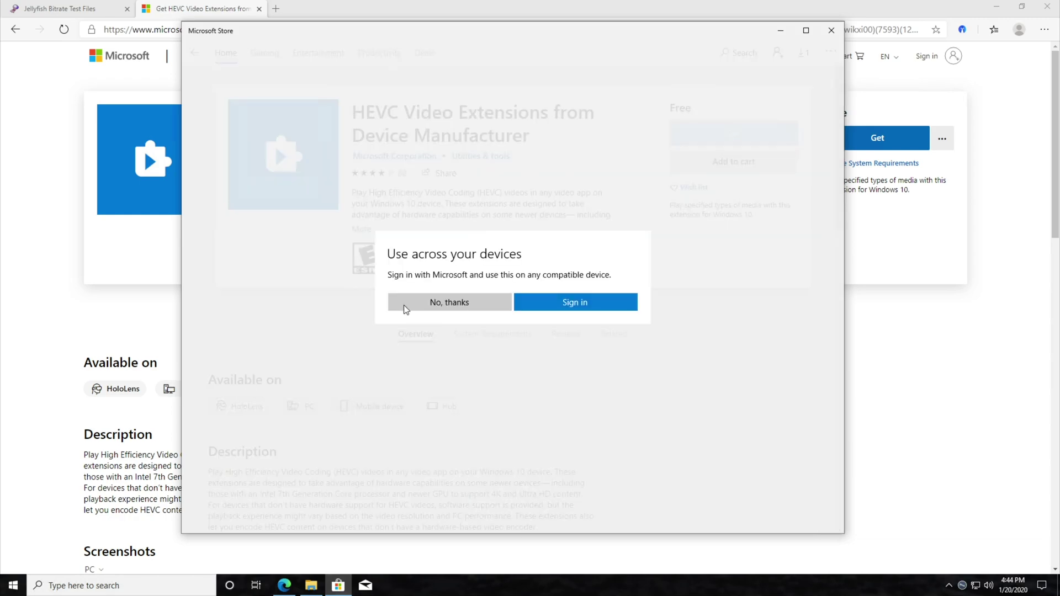
{"action": "left_click", "coordinate": [488, 303]}
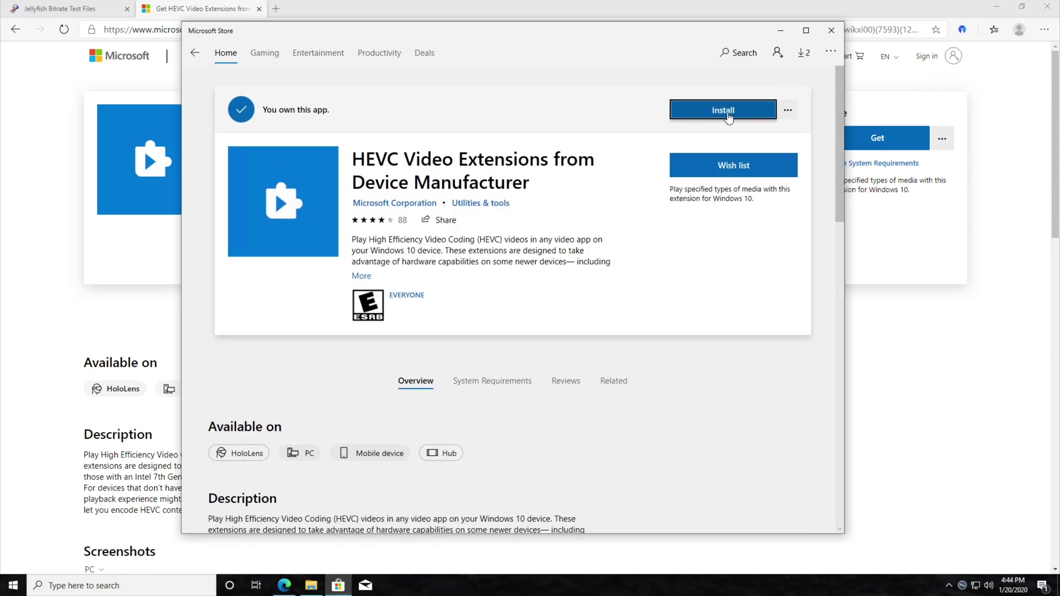
{"action": "left_click", "coordinate": [728, 113]}
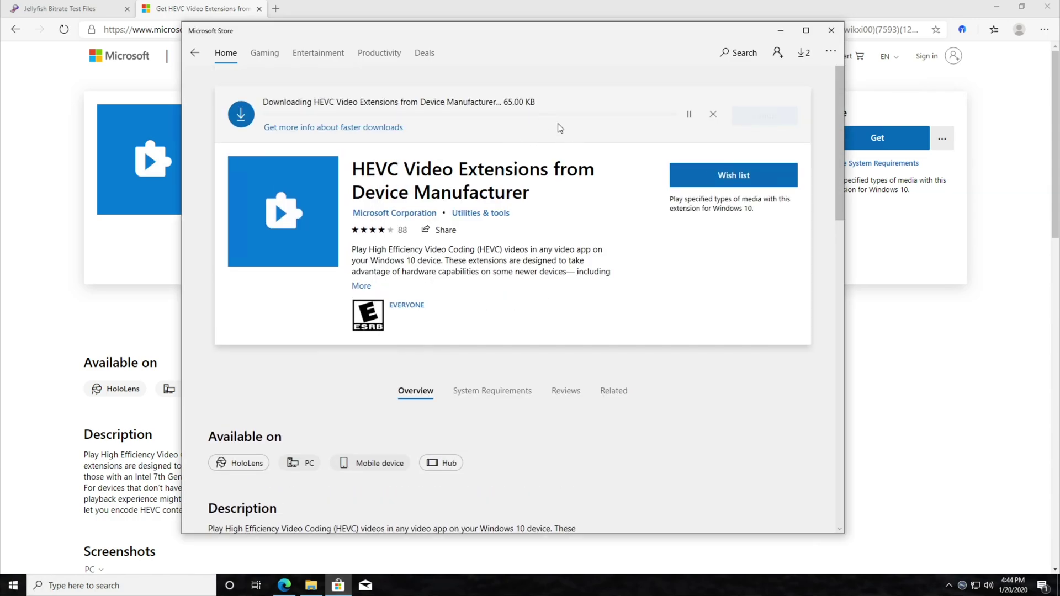
Launch the installed extension, then close Movies & TV, the Store and the HEVC Edge tab.
{"action": "left_click", "coordinate": [723, 110]}
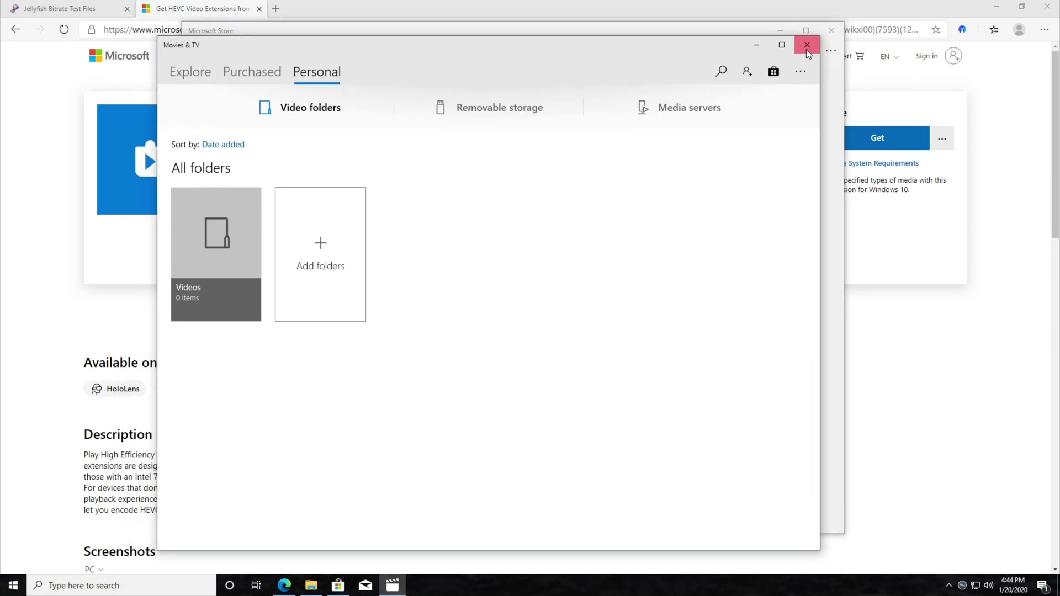
{"action": "left_click", "coordinate": [807, 41]}
{"action": "left_click", "coordinate": [829, 30]}
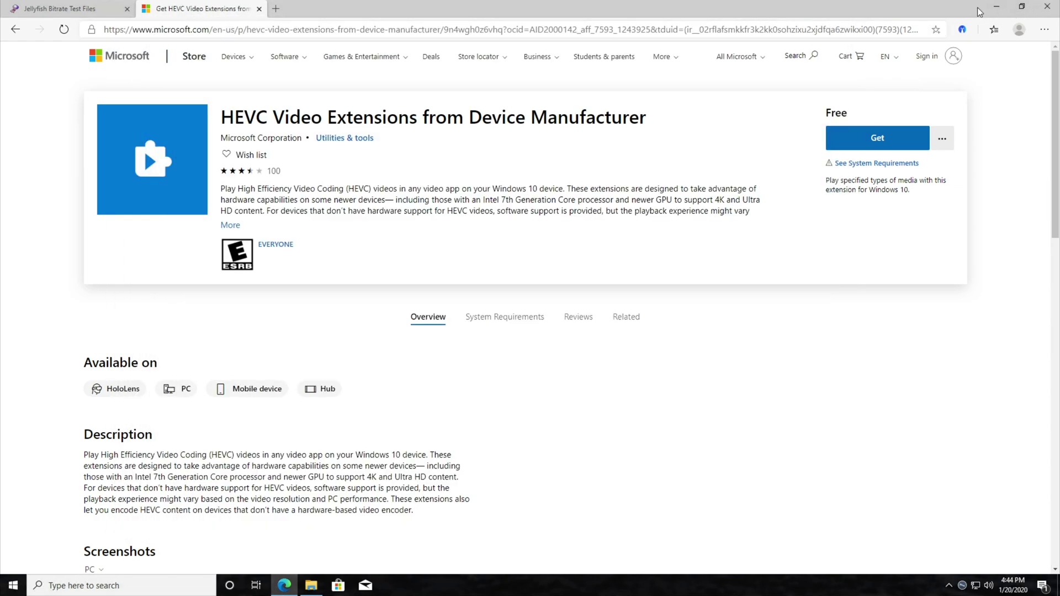
{"action": "left_click", "coordinate": [258, 9]}
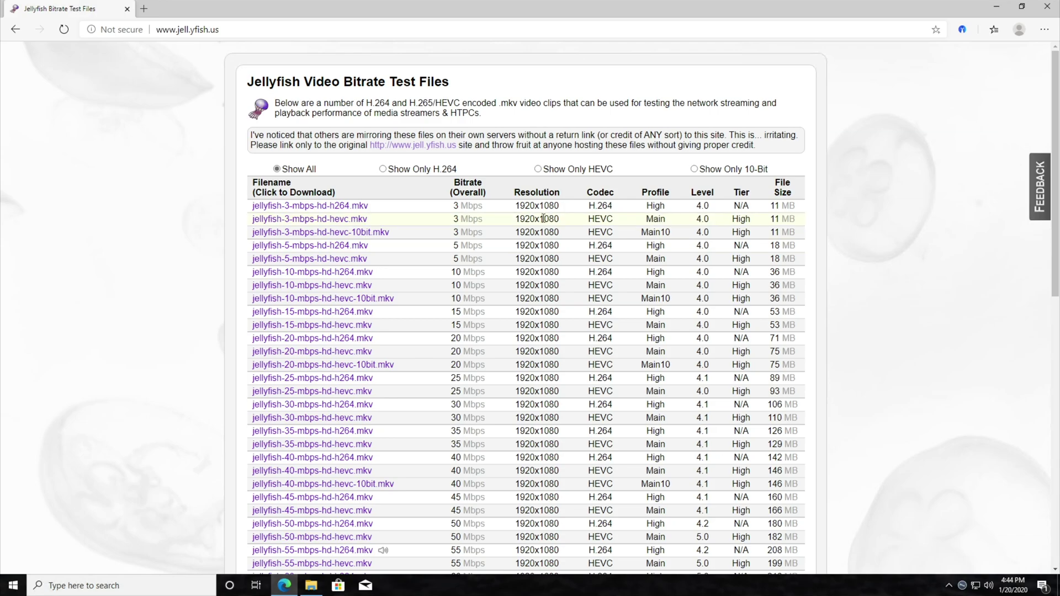
Play the jellyfish .mkv from the Downloads folder in Movies & TV.
{"action": "left_click", "coordinate": [996, 7]}
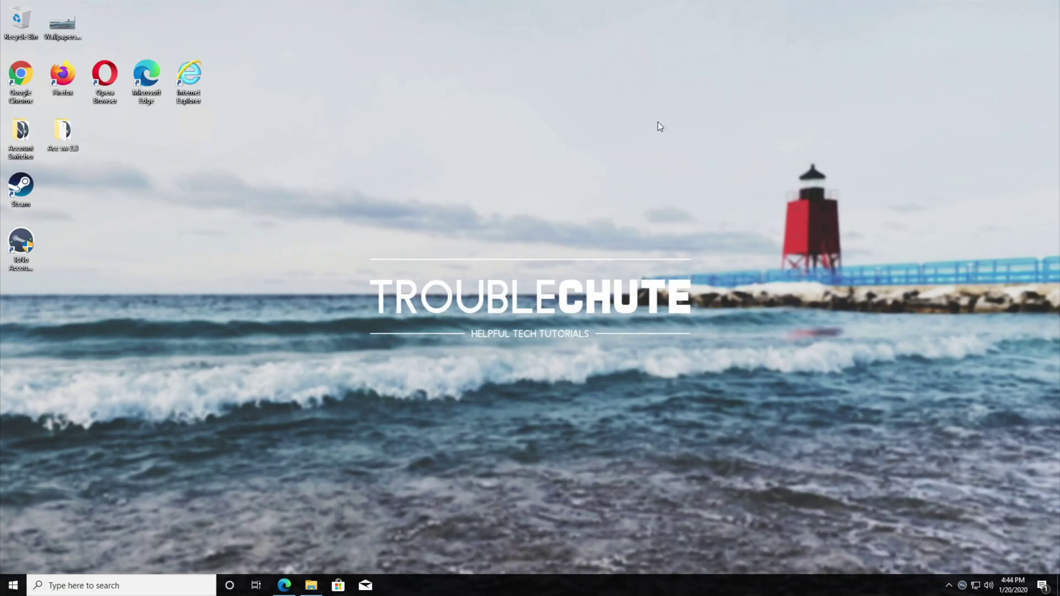
{"action": "left_click", "coordinate": [310, 585]}
{"action": "double_click", "coordinate": [435, 206]}
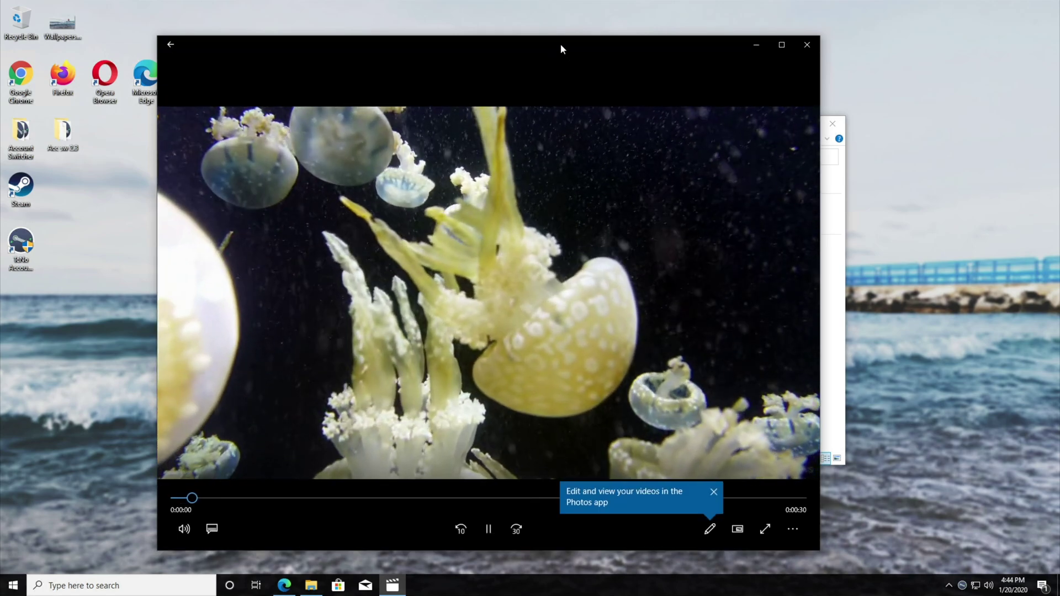
{"action": "left_click_drag", "start_coordinate": [560, 44], "coordinate": [603, 35]}
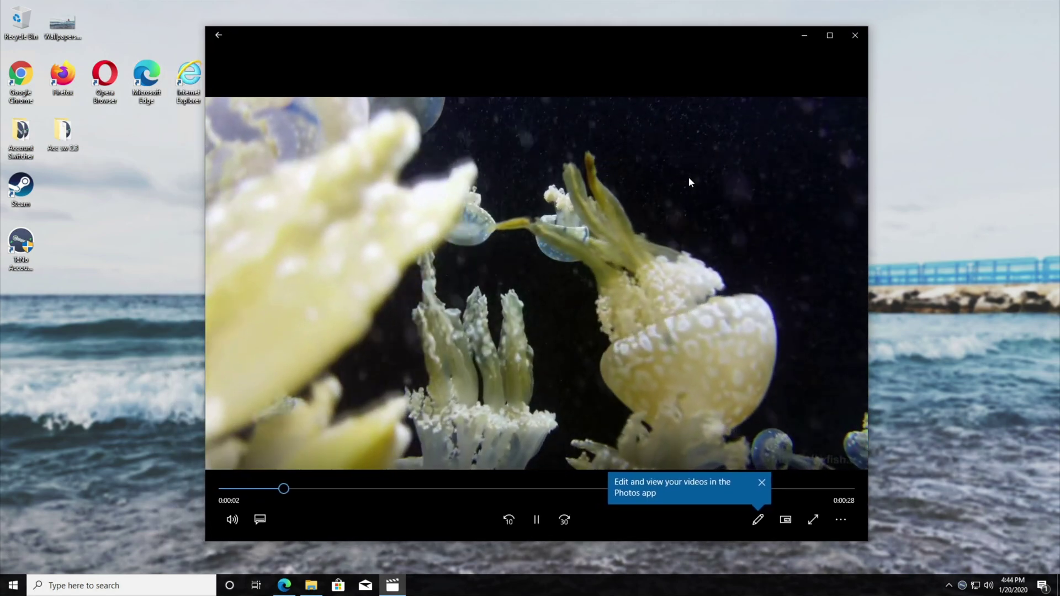
{"action": "left_click", "coordinate": [855, 35]}
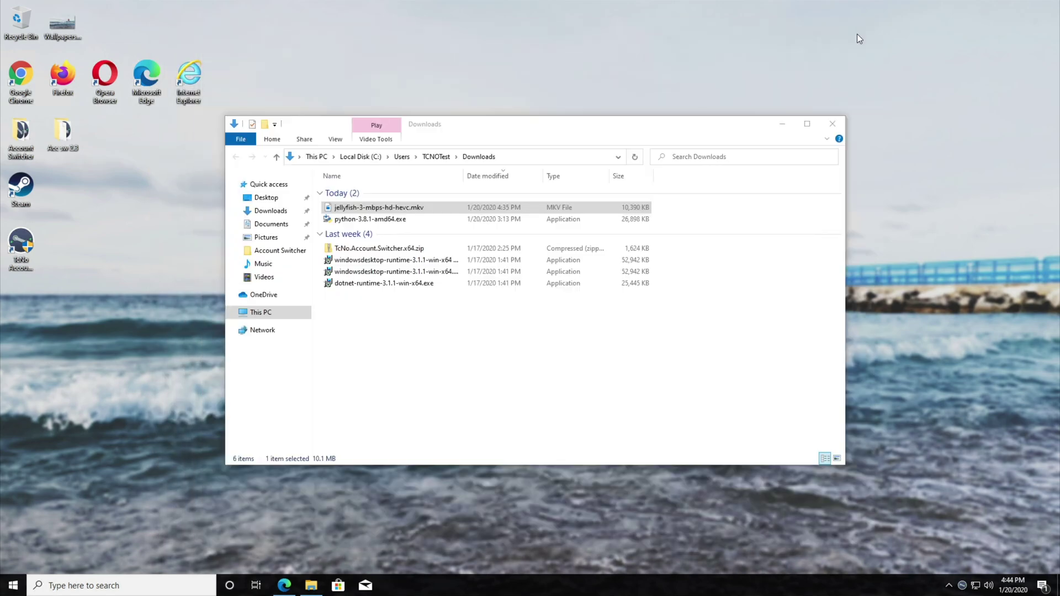
Confirm Windows Media Player can't play the jellyfish .mkv, then replay it in Movies & TV.
{"action": "right_click", "coordinate": [379, 208]}
{"action": "mouse_move", "coordinate": [430, 262]}
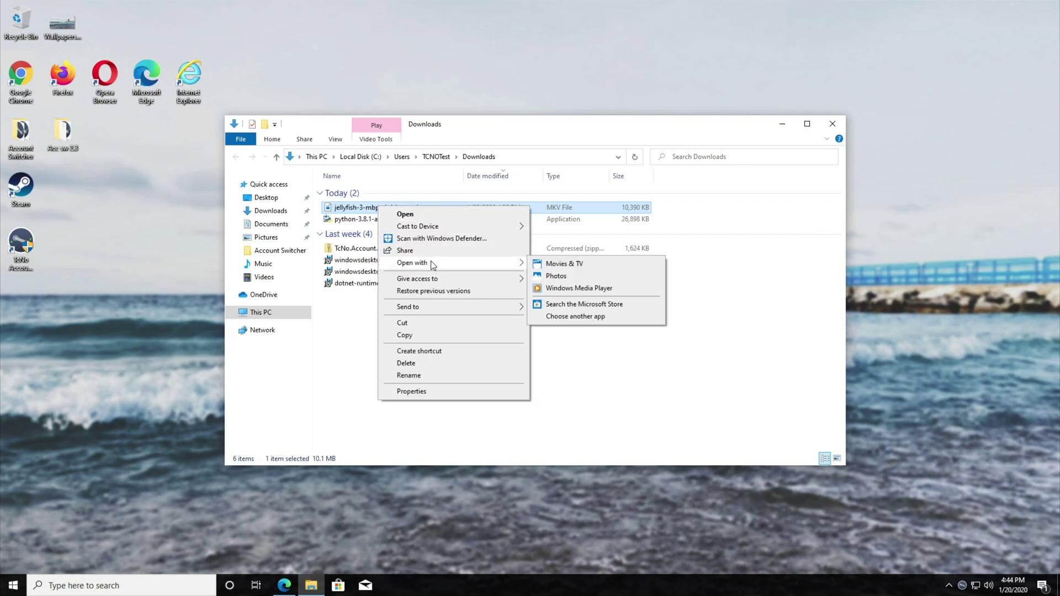
{"action": "left_click", "coordinate": [596, 288]}
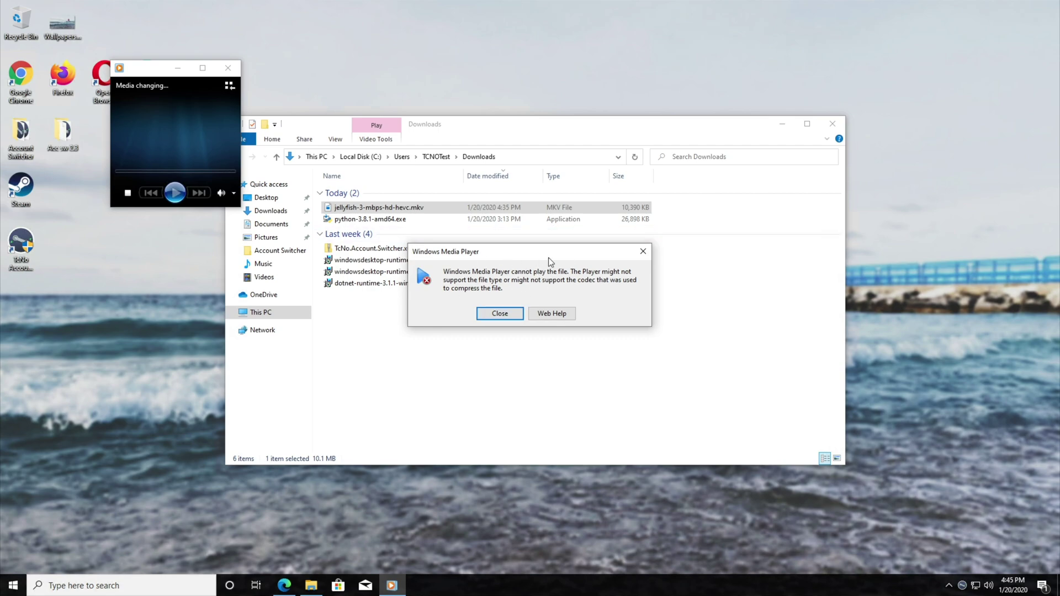
{"action": "left_click", "coordinate": [500, 314]}
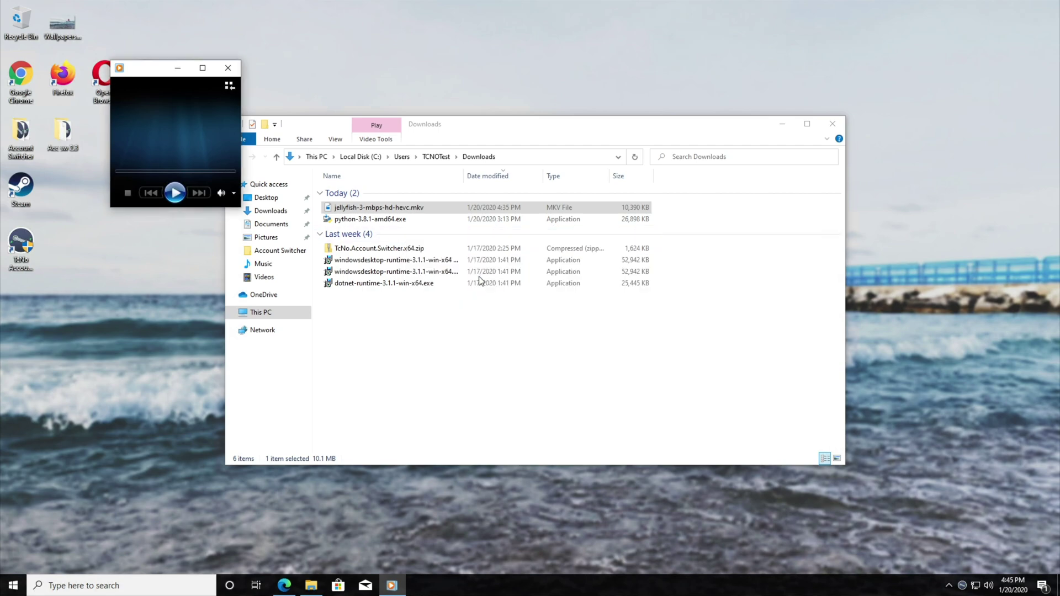
{"action": "left_click", "coordinate": [226, 69]}
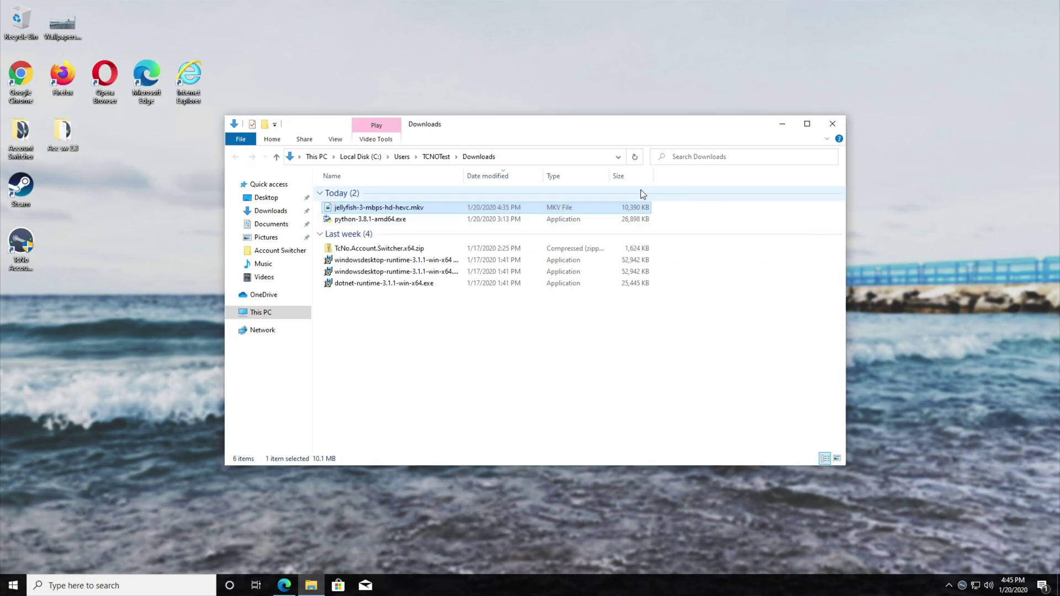
{"action": "double_click", "coordinate": [501, 207]}
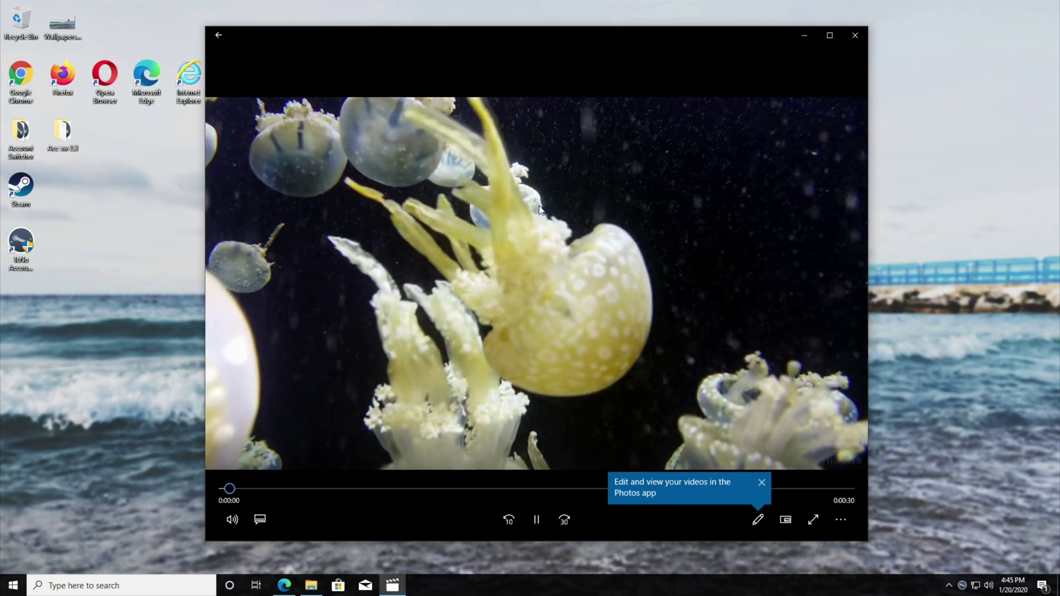
Download VLC for Windows 64-bit from the official VideoLAN page.
{"action": "left_click", "coordinate": [855, 35]}
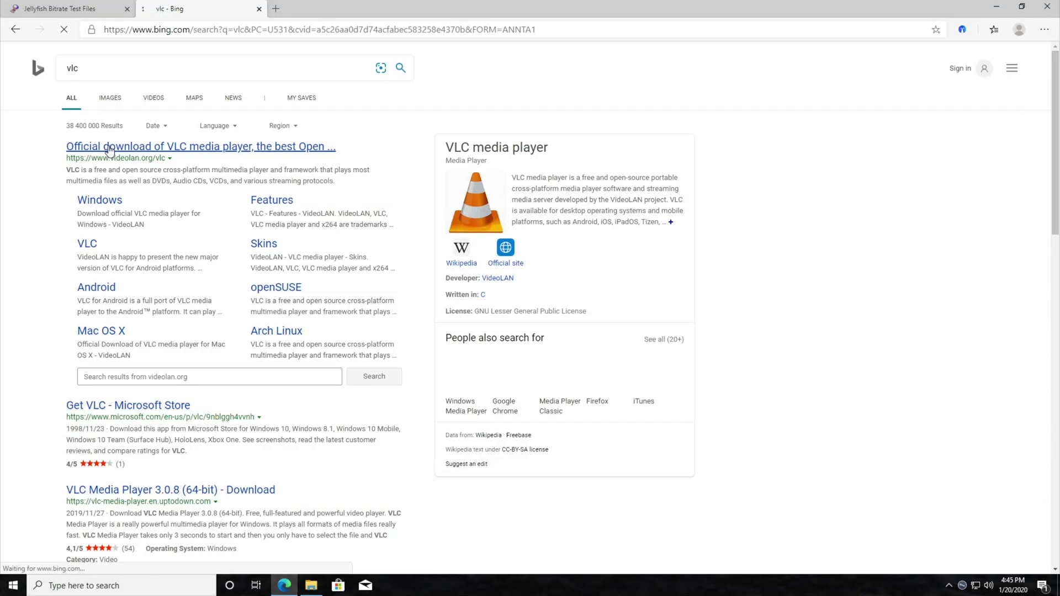
{"action": "left_click", "coordinate": [110, 148]}
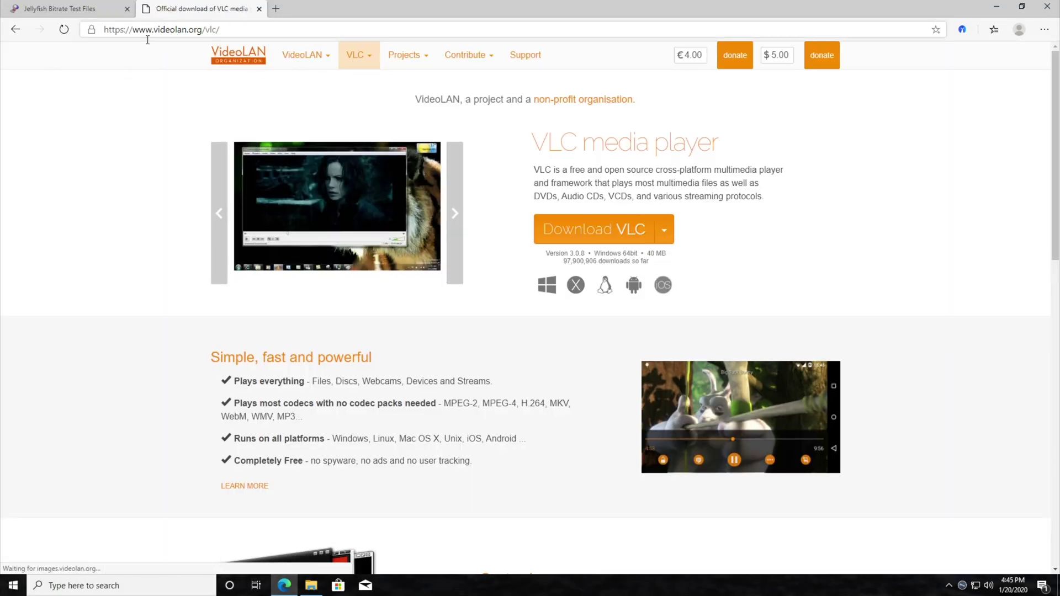
{"action": "left_click", "coordinate": [664, 229]}
{"action": "left_click", "coordinate": [587, 273]}
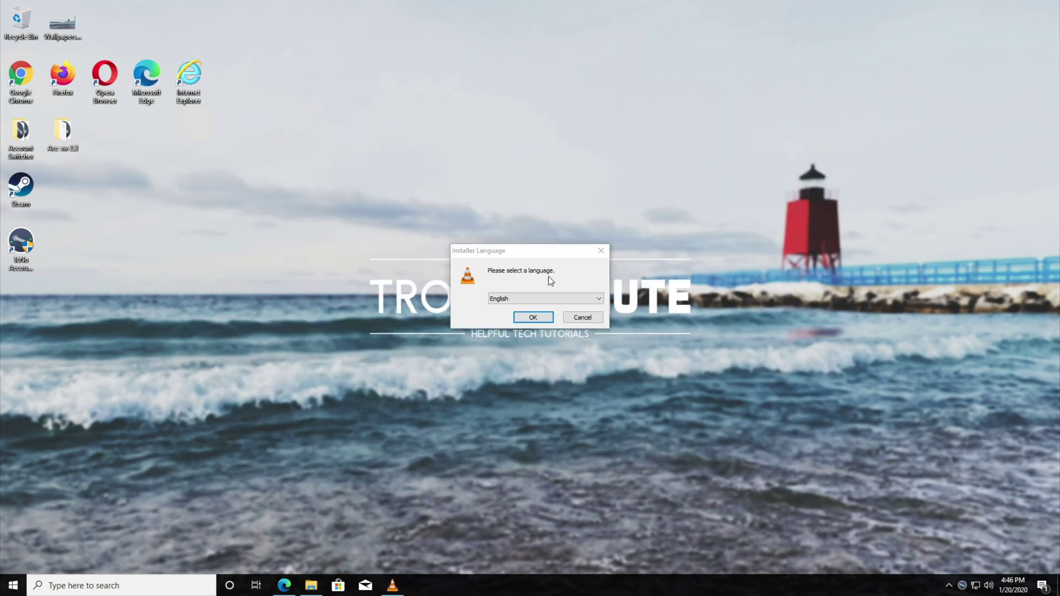
Run the VLC 3.0.8 installer with default settings to install it.
{"action": "left_click", "coordinate": [534, 317]}
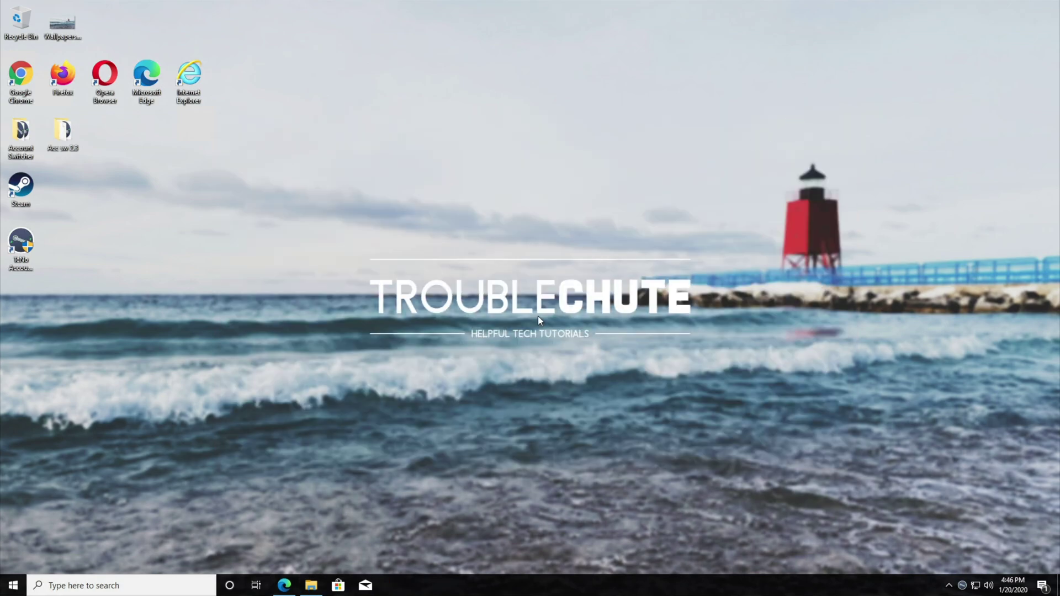
{"action": "left_click", "coordinate": [582, 382]}
{"action": "left_click", "coordinate": [582, 382]}
{"action": "left_click", "coordinate": [581, 382]}
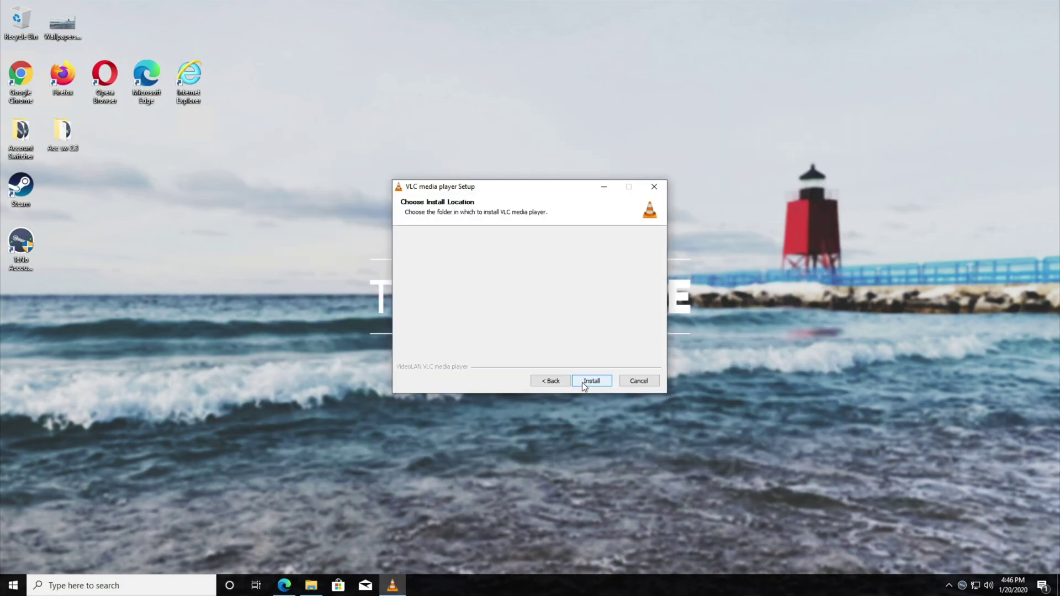
{"action": "left_click", "coordinate": [582, 381]}
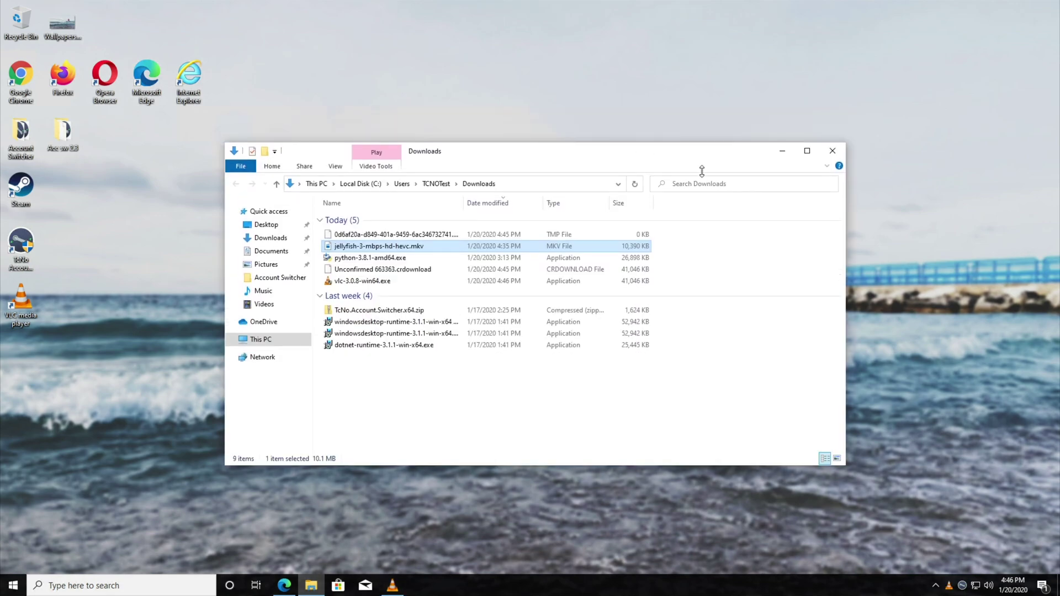
Play the jellyfish .mkv in VLC by dropping it onto the player window.
{"action": "left_click_drag", "start_coordinate": [701, 215], "coordinate": [835, 310]}
{"action": "left_click_drag", "start_coordinate": [554, 307], "coordinate": [533, 245]}
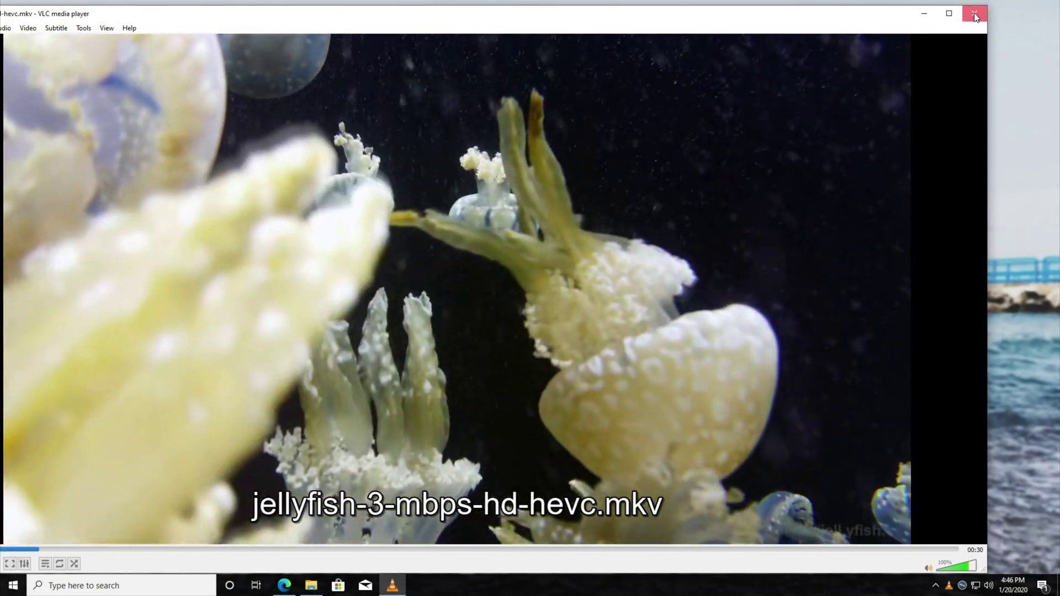
{"action": "left_click", "coordinate": [976, 10]}
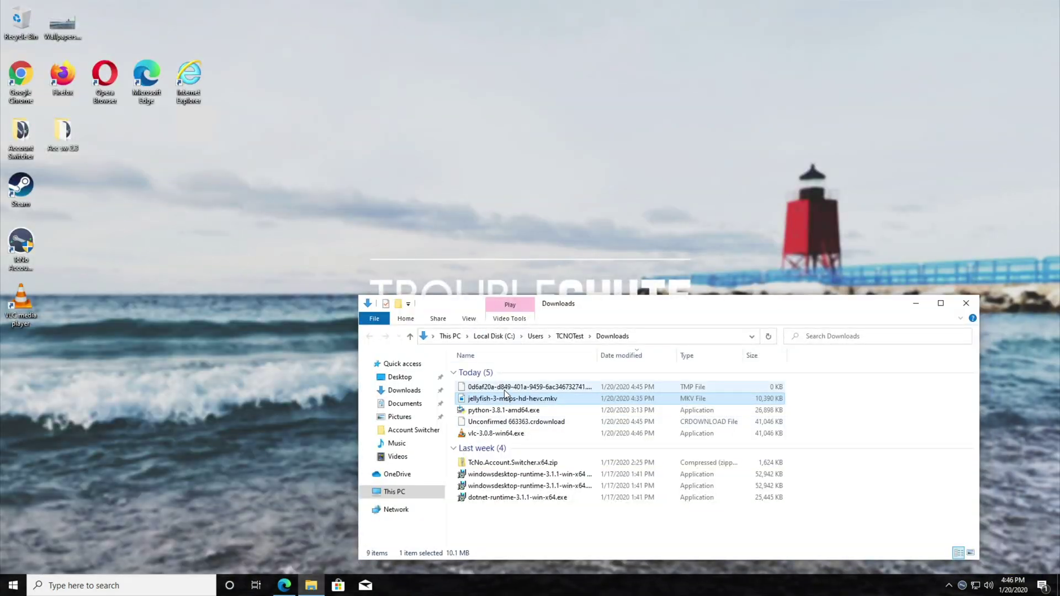
Confirm Windows Media Player still shows a cannot-play error for the jellyfish .mkv.
{"action": "right_click", "coordinate": [502, 398]}
{"action": "mouse_move", "coordinate": [568, 264]}
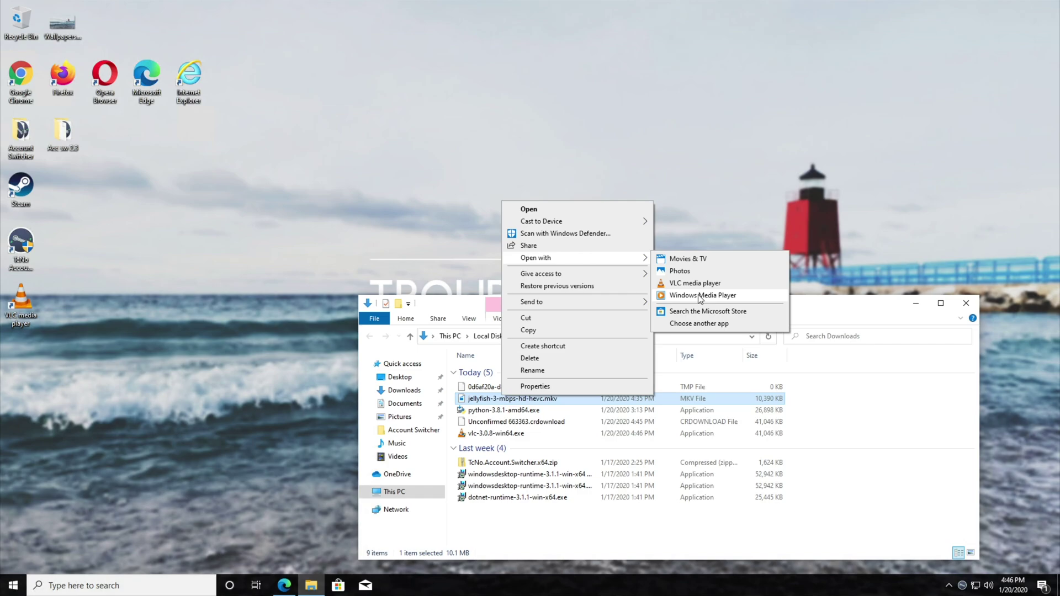
{"action": "left_click", "coordinate": [684, 296]}
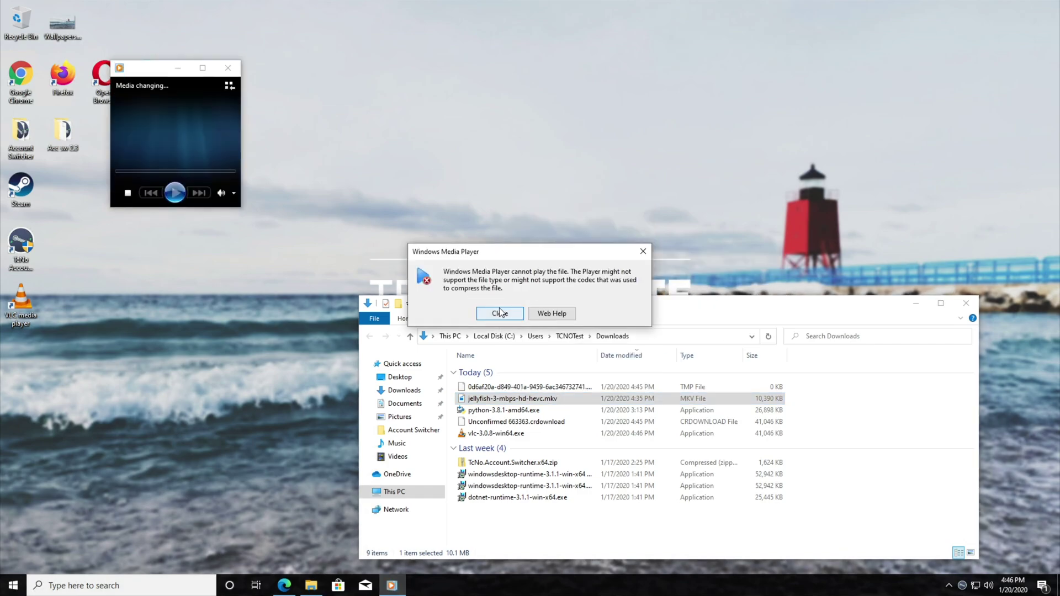
{"action": "left_click", "coordinate": [500, 312]}
{"action": "left_click", "coordinate": [228, 68]}
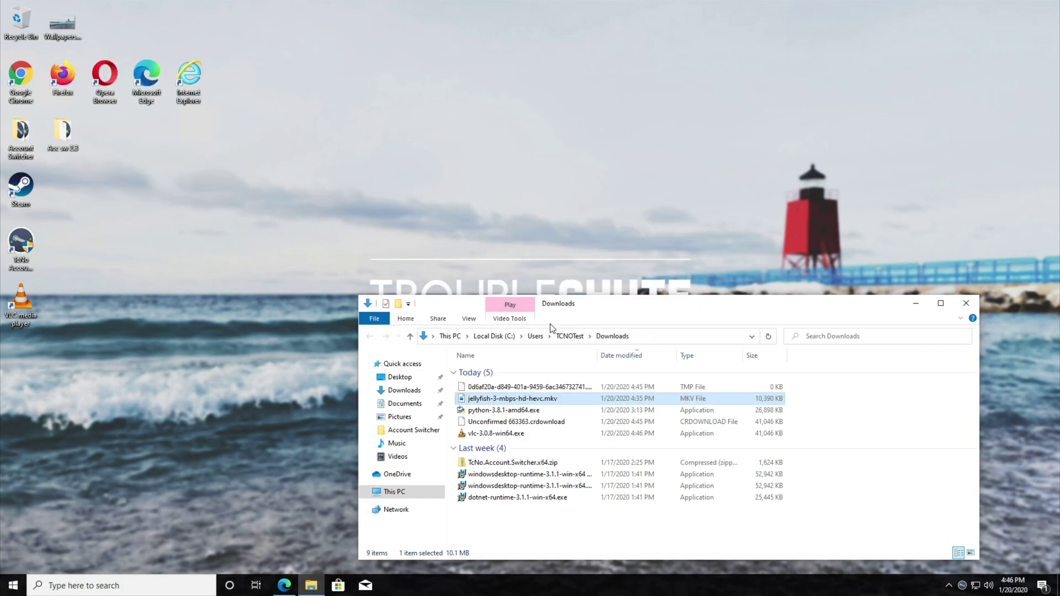
{"action": "left_click_drag", "start_coordinate": [591, 303], "coordinate": [465, 163]}
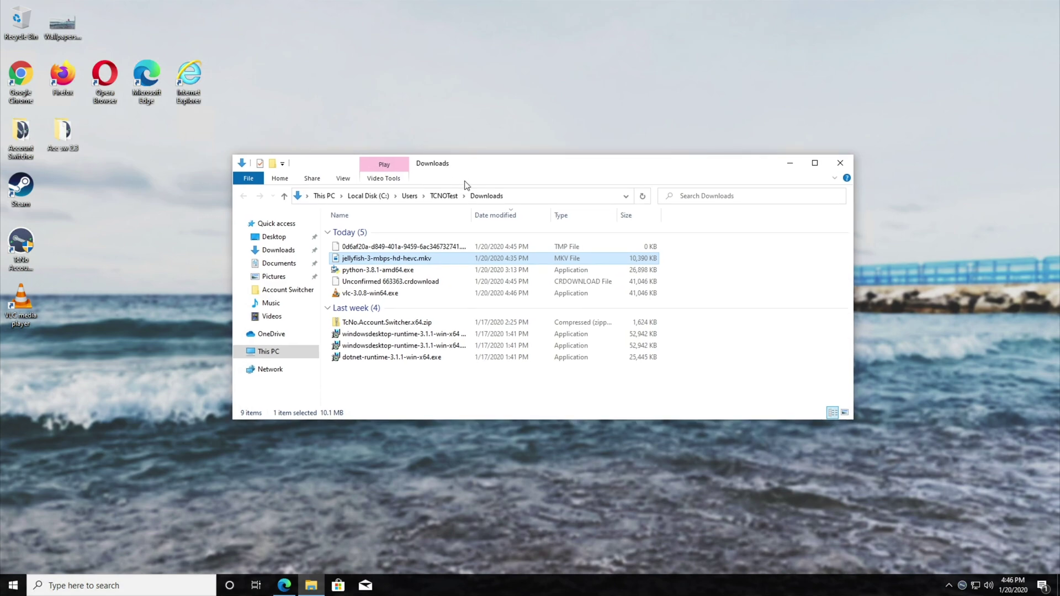
Set VLC media player as the always-used app for .mkv files via Choose another app.
{"action": "right_click", "coordinate": [459, 259]}
{"action": "mouse_move", "coordinate": [508, 317]}
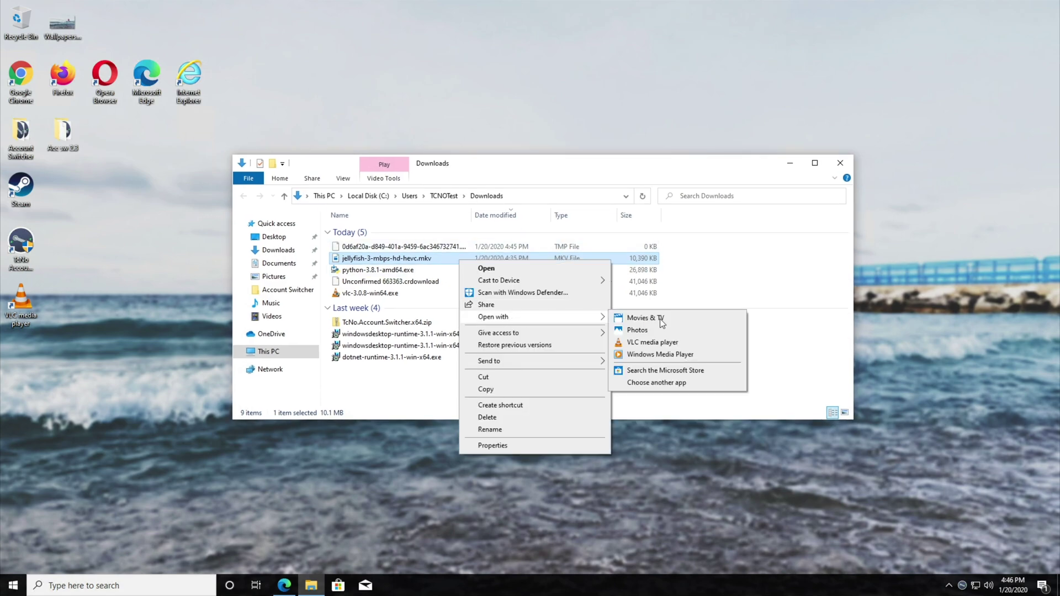
{"action": "left_click", "coordinate": [657, 382]}
{"action": "left_click", "coordinate": [485, 385]}
{"action": "left_click", "coordinate": [474, 272]}
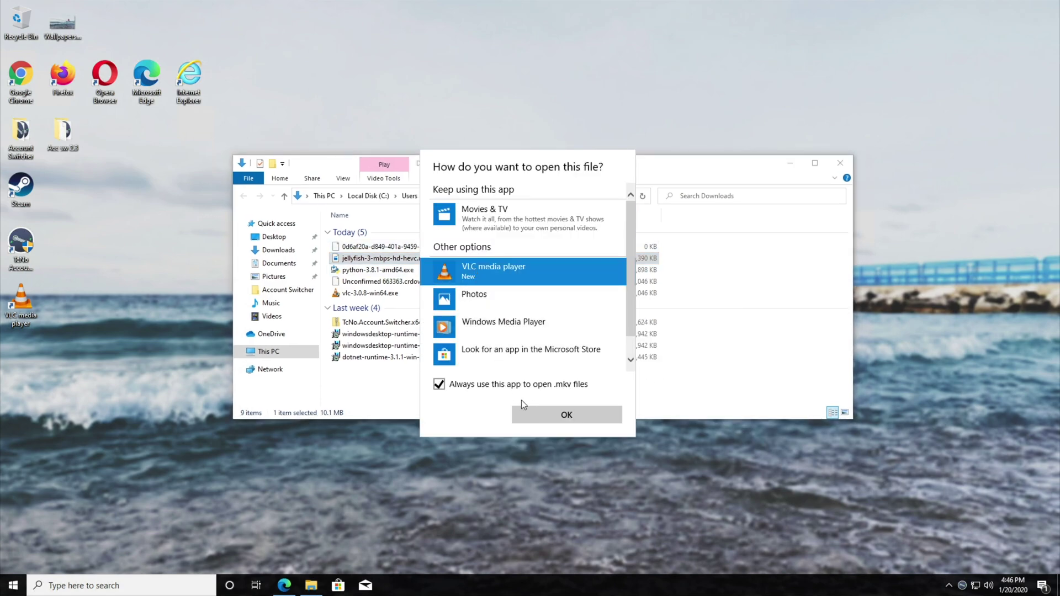
{"action": "left_click", "coordinate": [530, 412]}
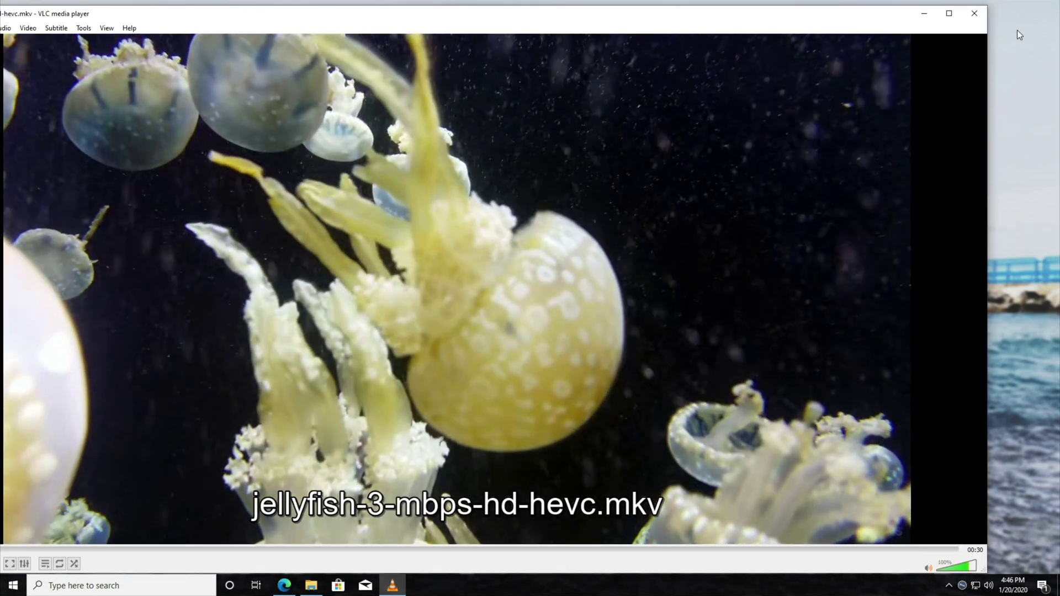
{"action": "left_click", "coordinate": [974, 14]}
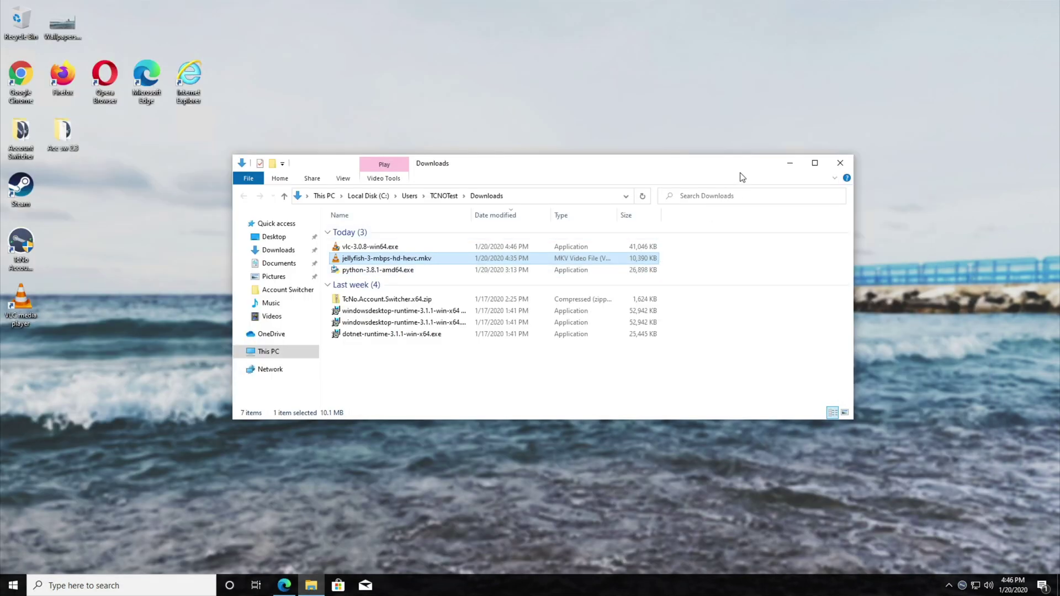
Minimize the File Explorer Downloads window.
{"action": "left_click", "coordinate": [790, 166]}
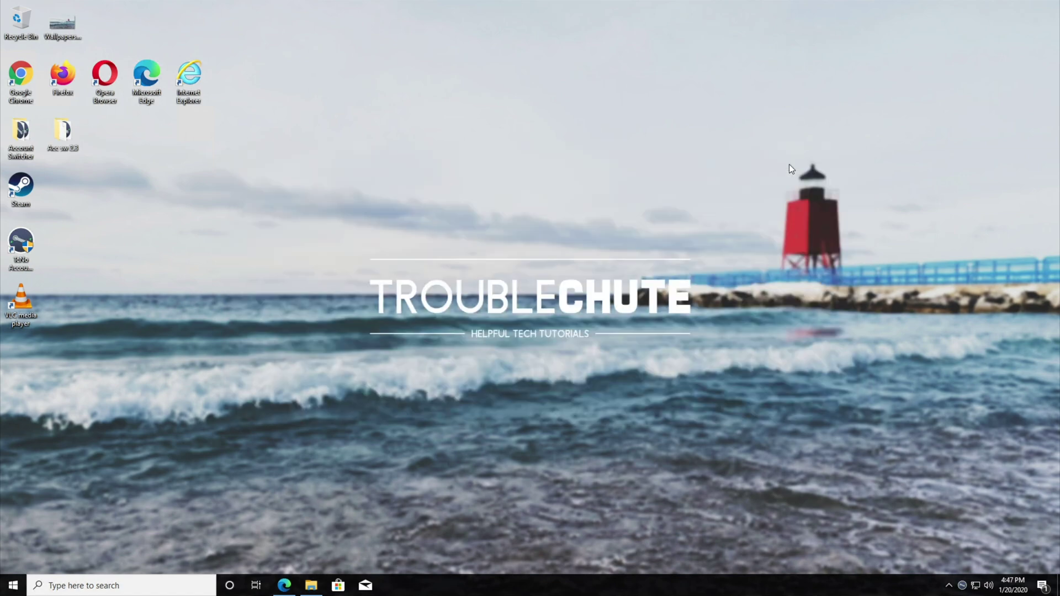